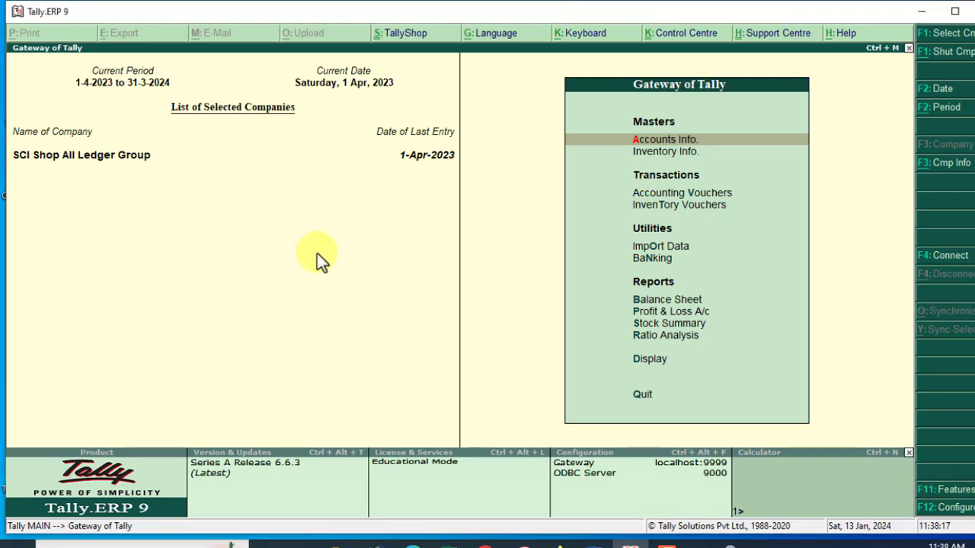
Start creating a new company and name it Sci R
{"action": "key", "text": "alt+F3"}
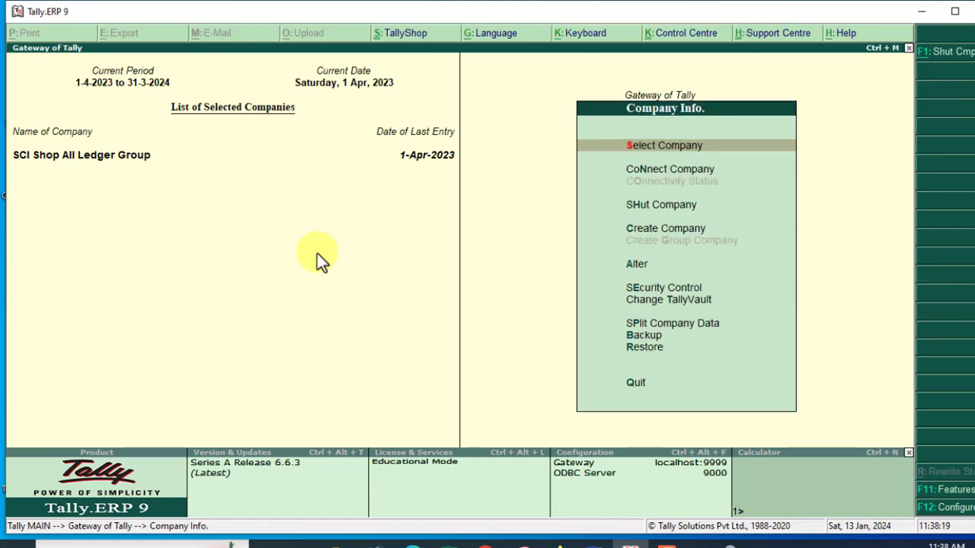
{"action": "key", "text": "Down"}
{"action": "key", "text": "Down"}
{"action": "key", "text": "Down"}
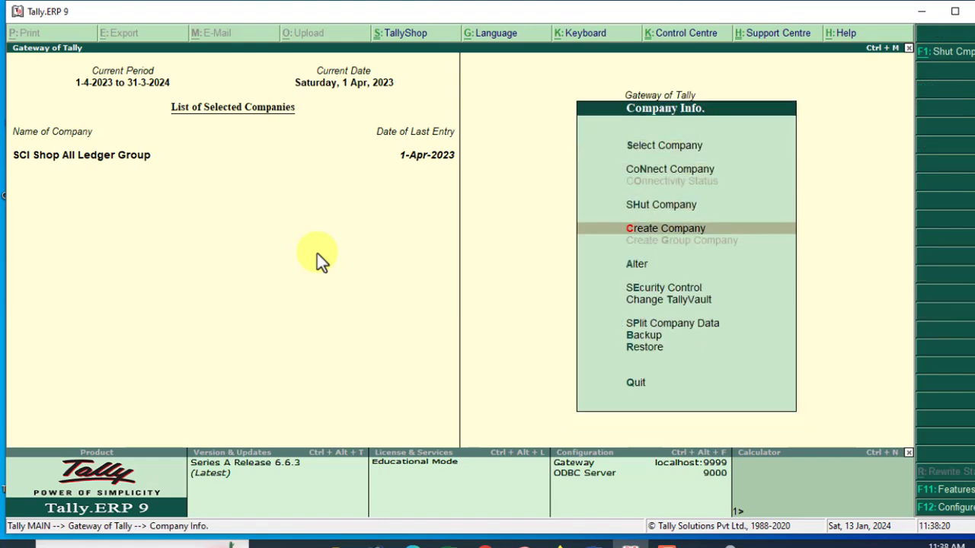
{"action": "key", "text": "Return"}
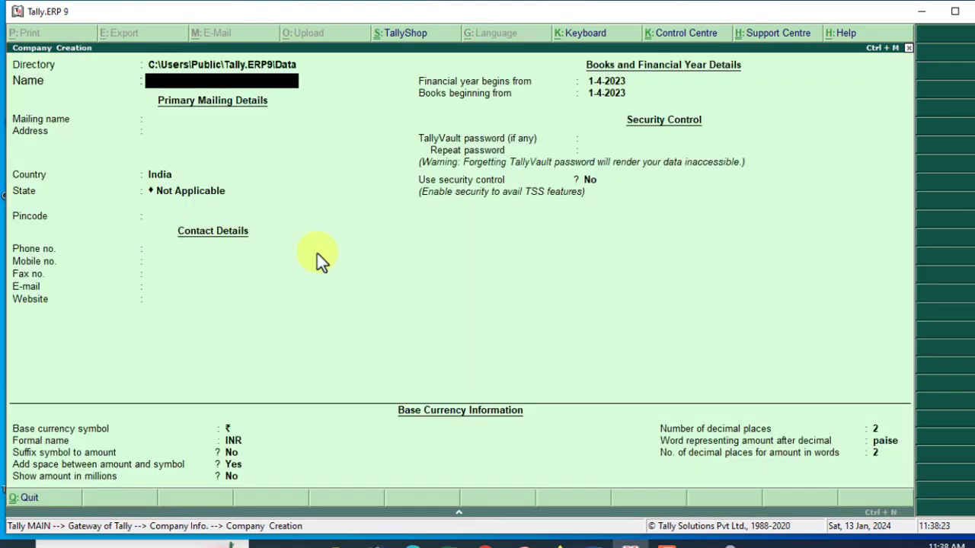
{"action": "type", "text": "Sci R"}
{"action": "key", "text": "Return"}
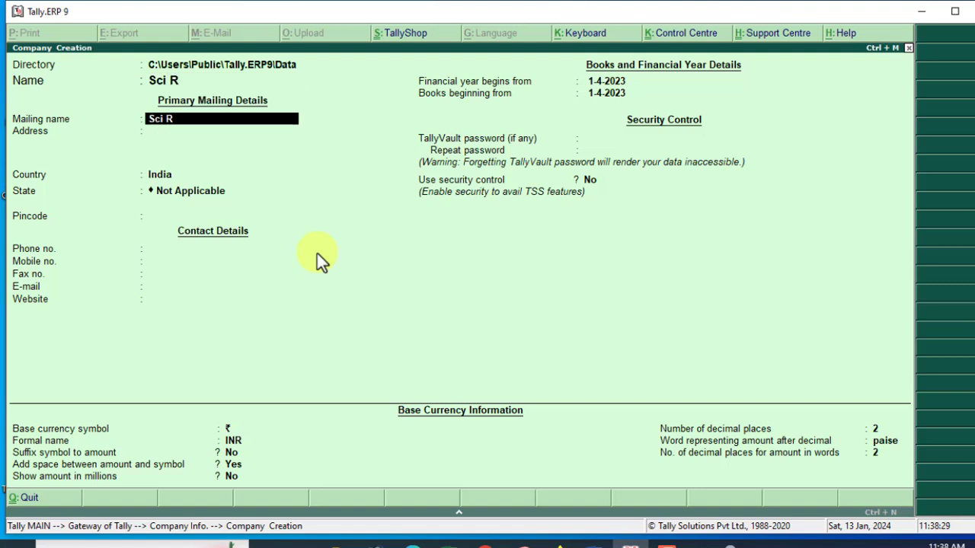
Fill in the company's mailing details with the address, country India, state Uttar Pradesh and the postal code
{"action": "key", "text": "Return"}
{"action": "type", "text": "Up"}
{"action": "key", "text": "Return"}
{"action": "key", "text": "Return"}
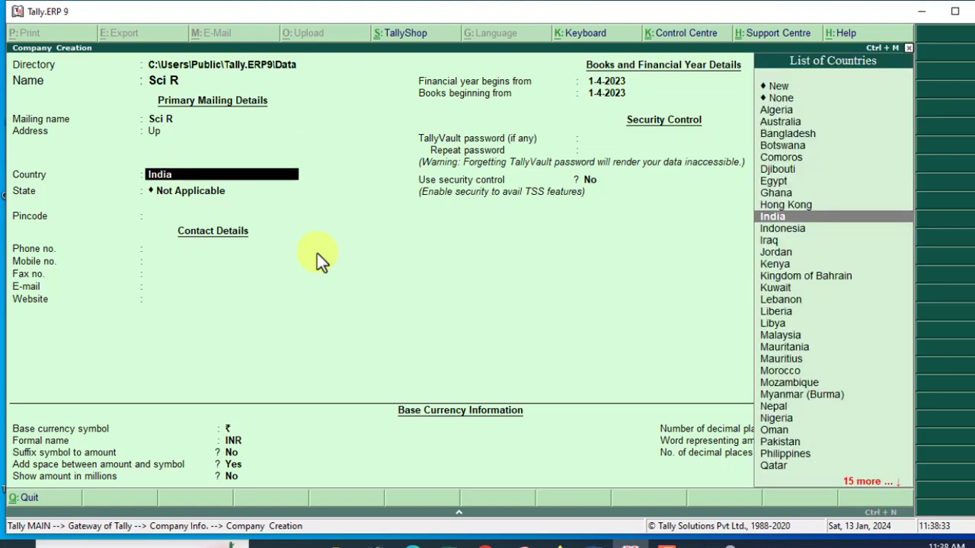
{"action": "key", "text": "Return"}
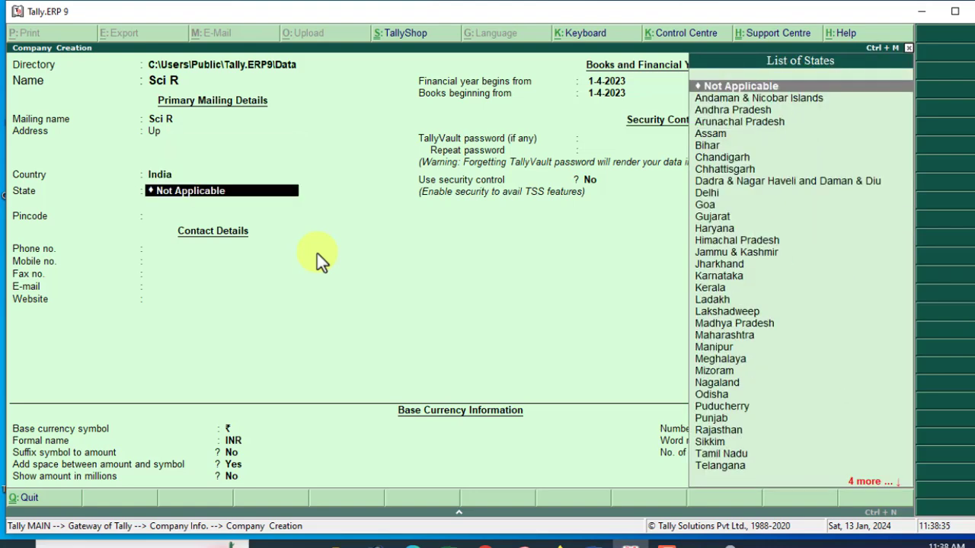
{"action": "type", "text": "U"}
{"action": "key", "text": "Down"}
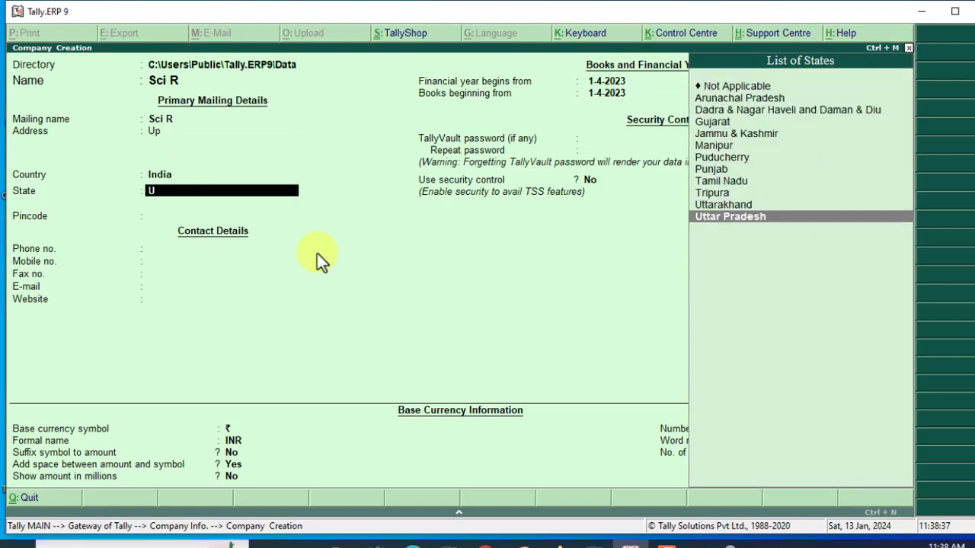
{"action": "key", "text": "Return"}
{"action": "type", "text": "276001"}
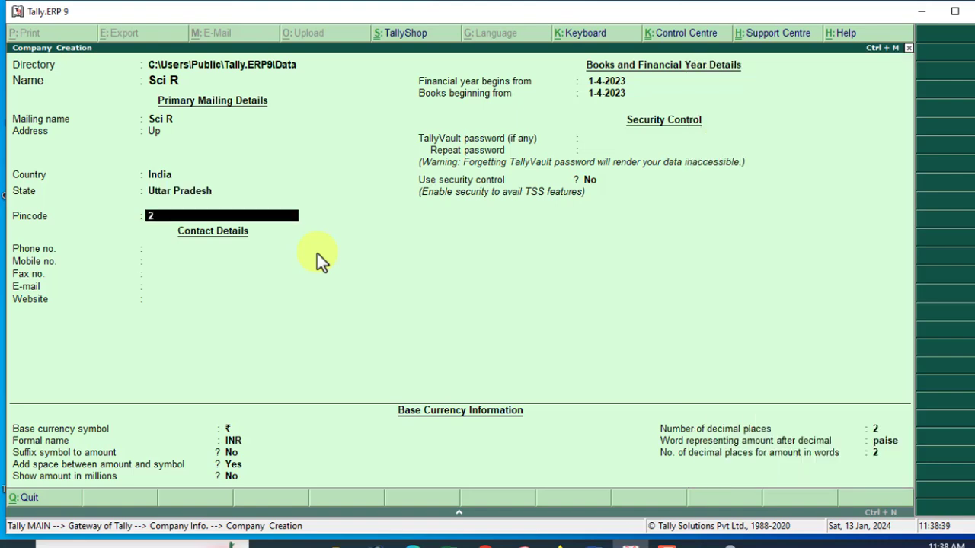
Enter the company's mobile number, leave the phone number blank and save the new company
{"action": "key", "text": "Return"}
{"action": "key", "text": "Return"}
{"action": "key", "text": "Return"}
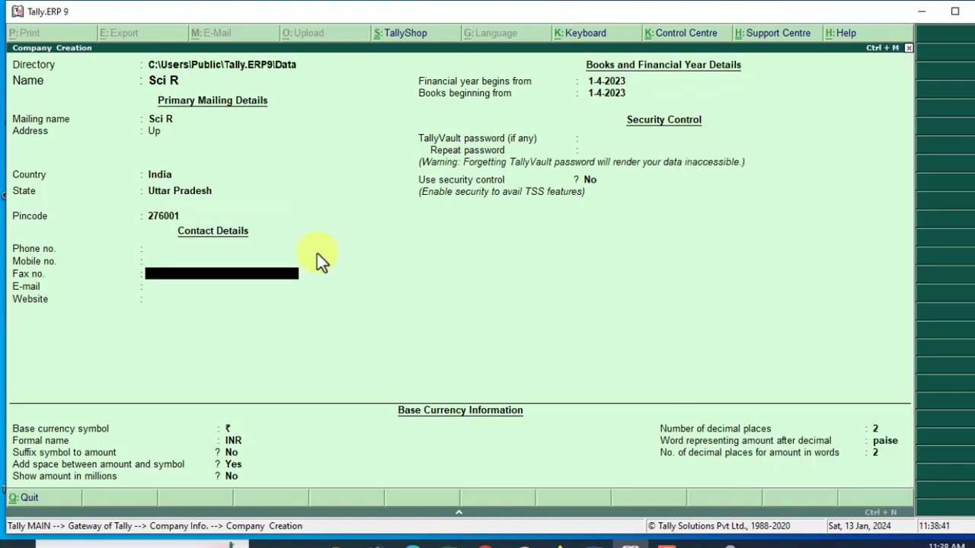
{"action": "key", "text": "Up"}
{"action": "type", "text": "54641"}
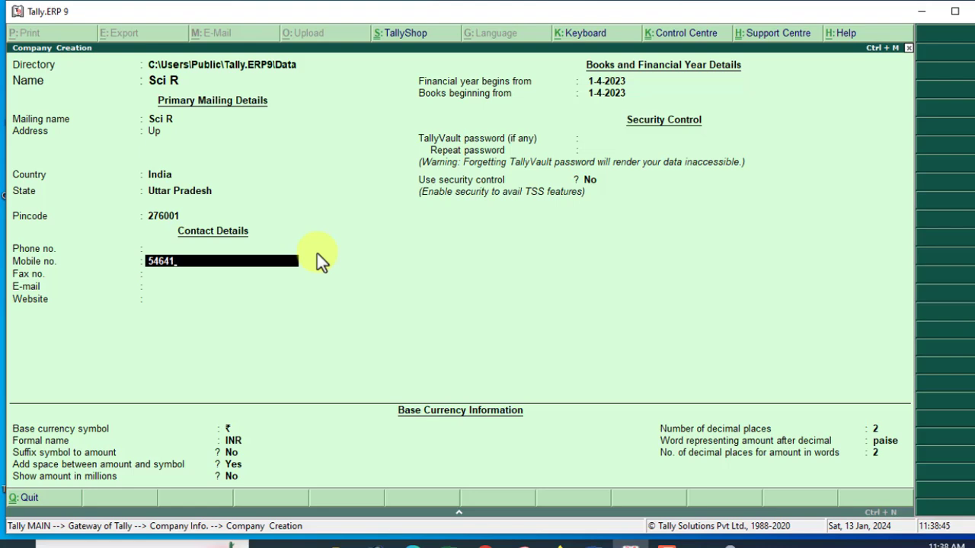
{"action": "key", "text": "ctrl+a"}
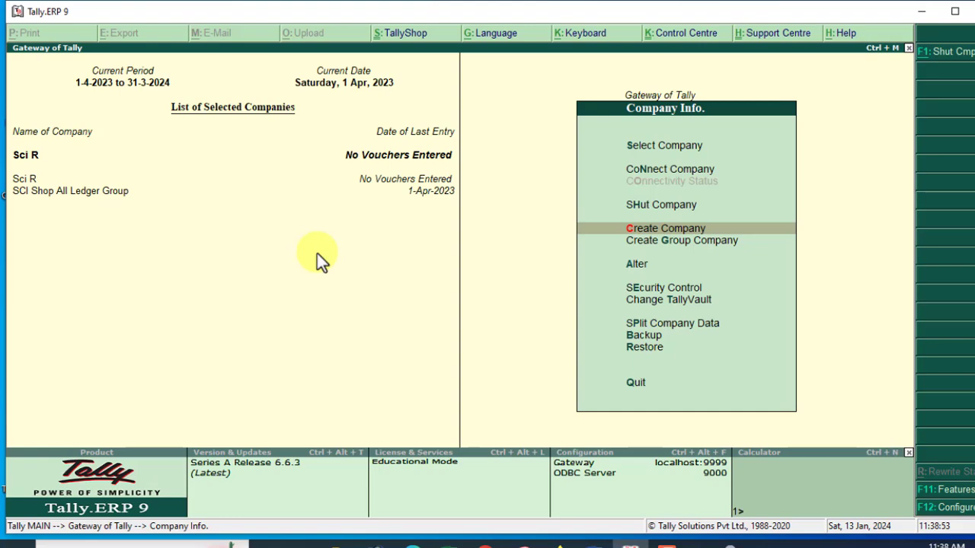
In the statutory and taxation features of Sci R, enable Goods and Services Tax and choose to set its GST details
{"action": "left_click", "coordinate": [951, 500]}
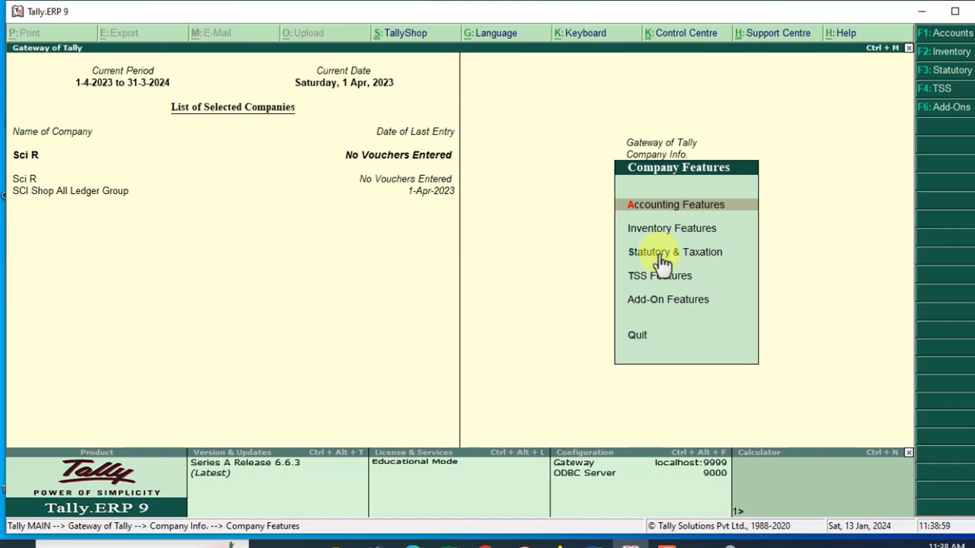
{"action": "left_click", "coordinate": [661, 258]}
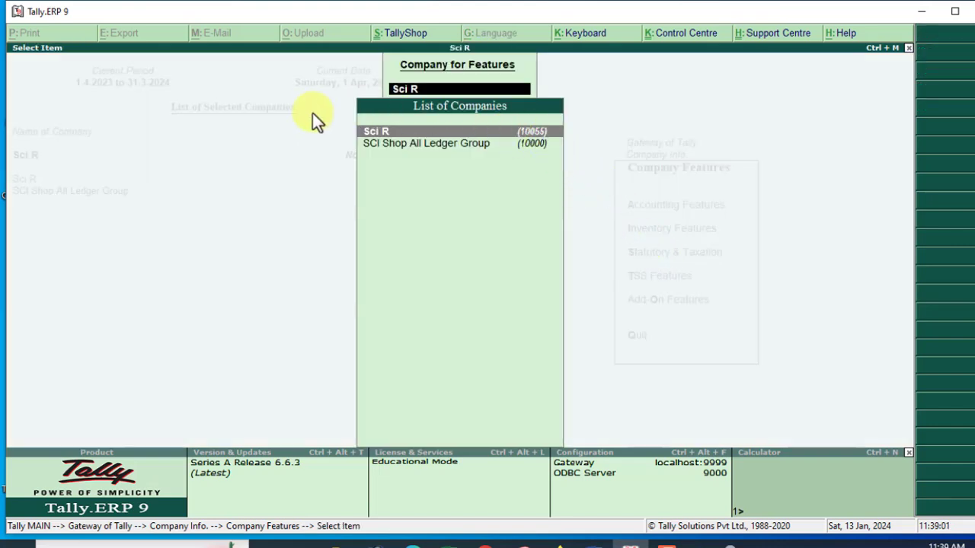
{"action": "left_click", "coordinate": [420, 132]}
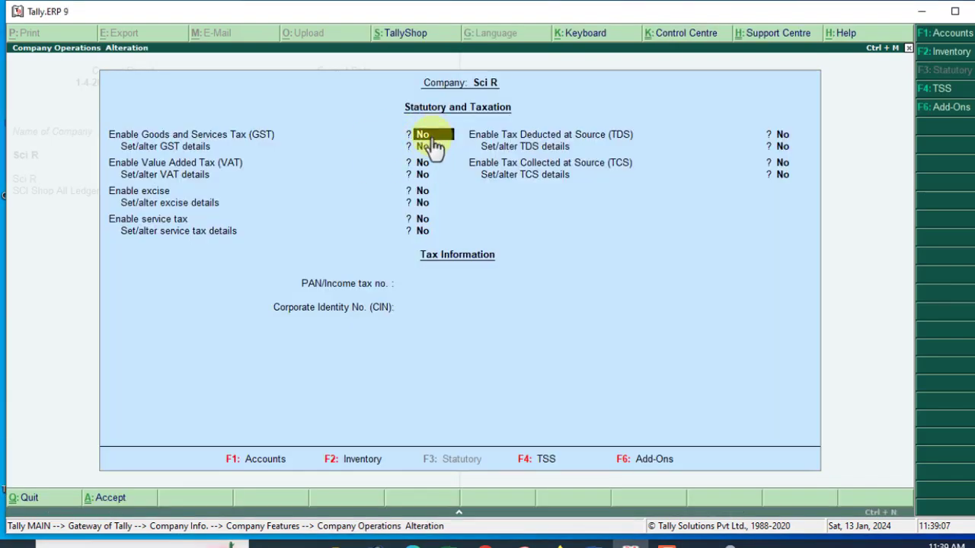
{"action": "type", "text": "y"}
{"action": "key", "text": "Return"}
{"action": "type", "text": "y"}
{"action": "key", "text": "Return"}
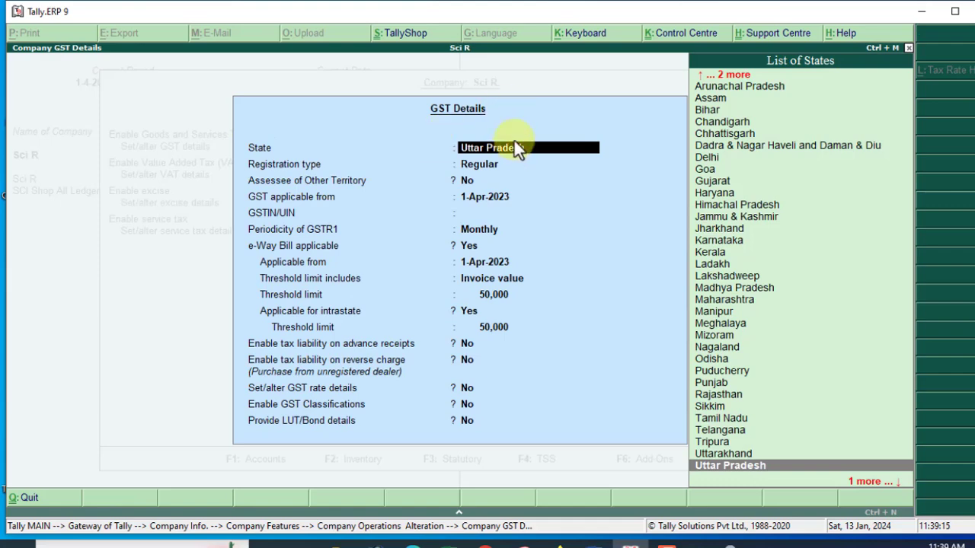
Enter the company's GSTIN/UIN, keeping registration type Regular and GSTR1 periodicity Monthly, and save the GST details
{"action": "key", "text": "Return"}
{"action": "key", "text": "Return"}
{"action": "key", "text": "Return"}
{"action": "key", "text": "Return"}
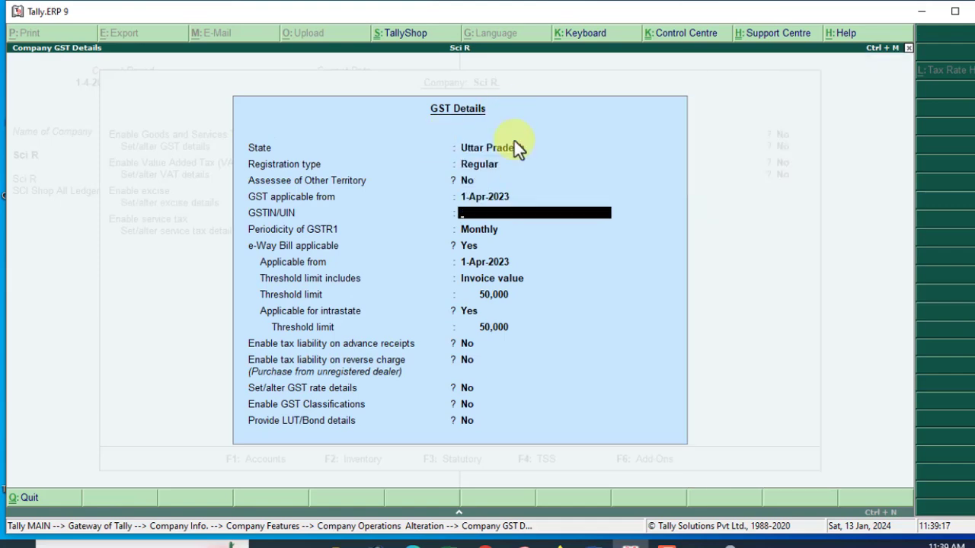
{"action": "type", "text": "HFGHFHF4645"}
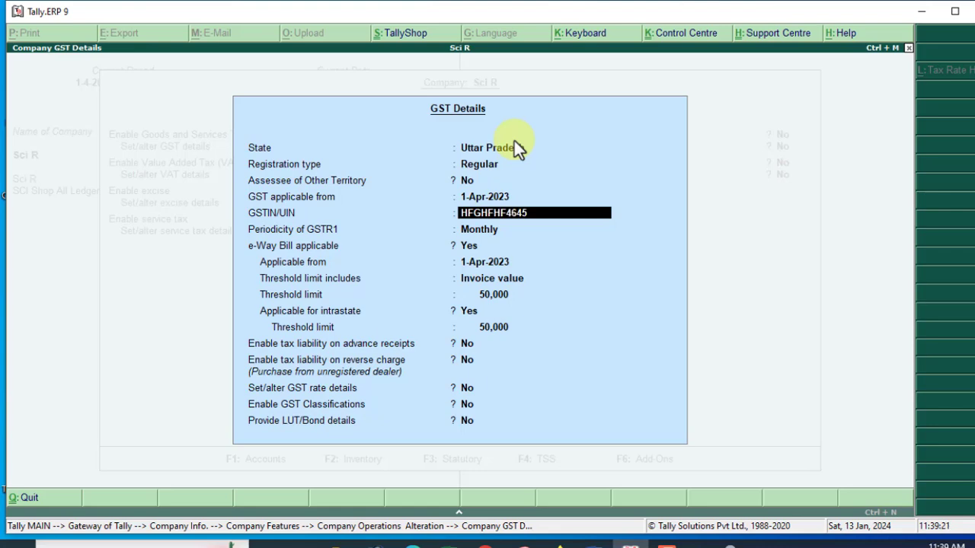
{"action": "key", "text": "Return"}
{"action": "key", "text": "Return"}
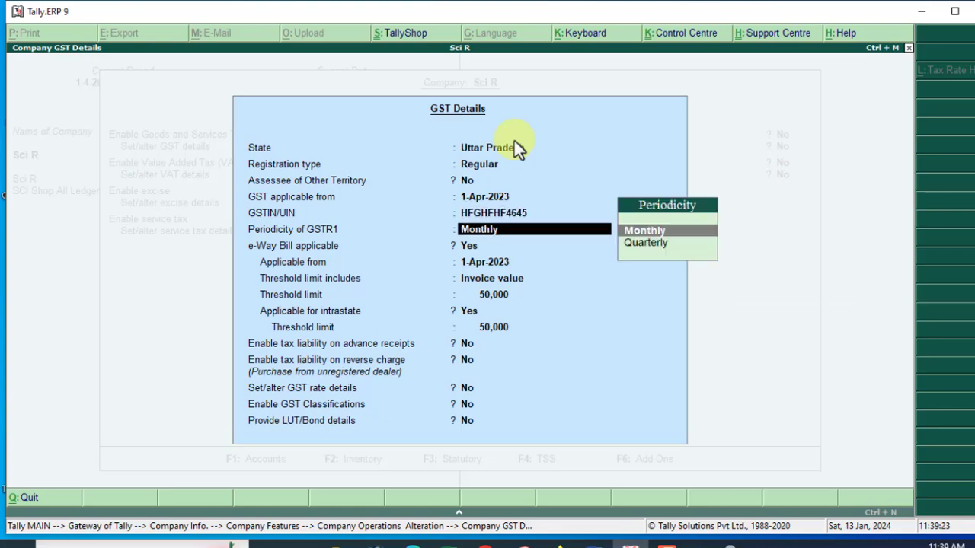
{"action": "key", "text": "Return"}
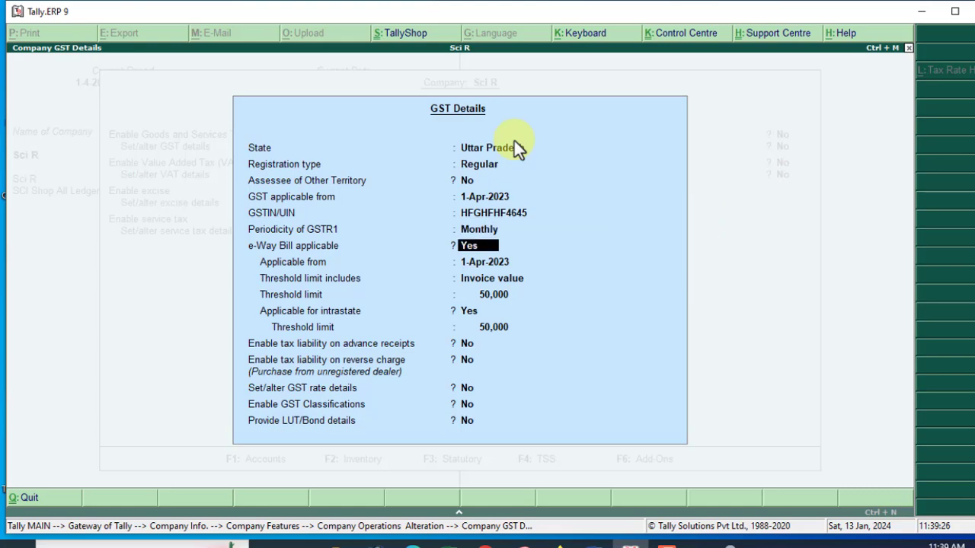
{"action": "key", "text": "ctrl+a"}
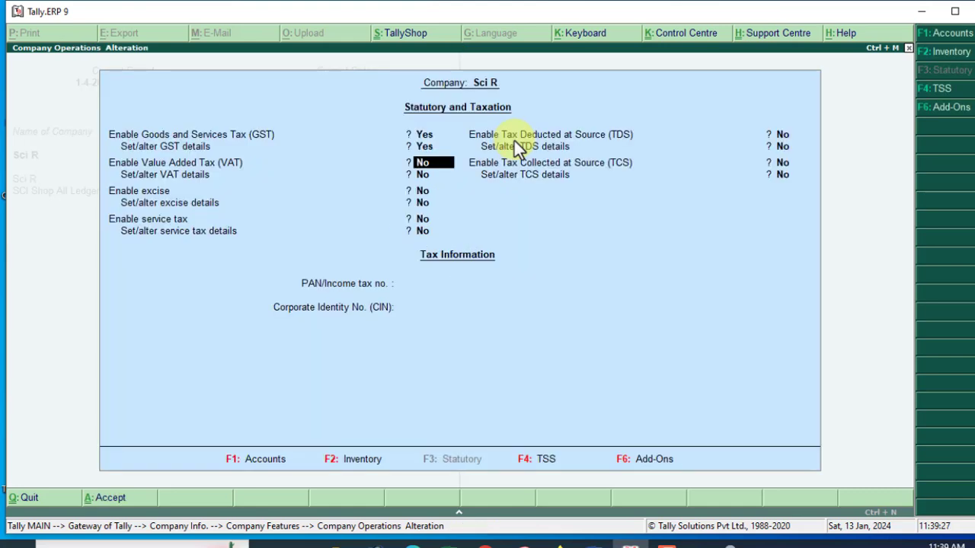
Save the company's statutory and taxation settings and return to the Gateway of Tally
{"action": "key", "text": "ctrl+a"}
{"action": "key", "text": "Escape"}
{"action": "key", "text": "Escape"}
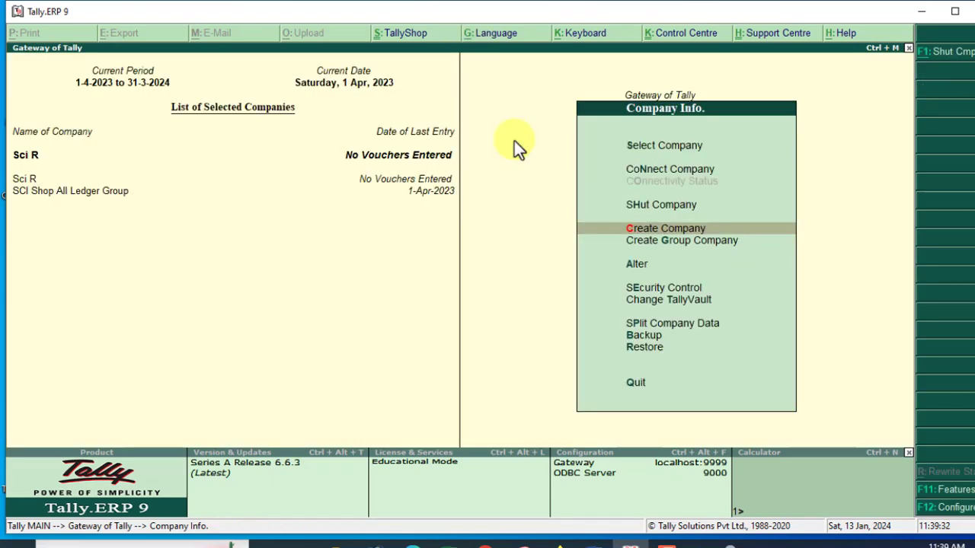
{"action": "key", "text": "Escape"}
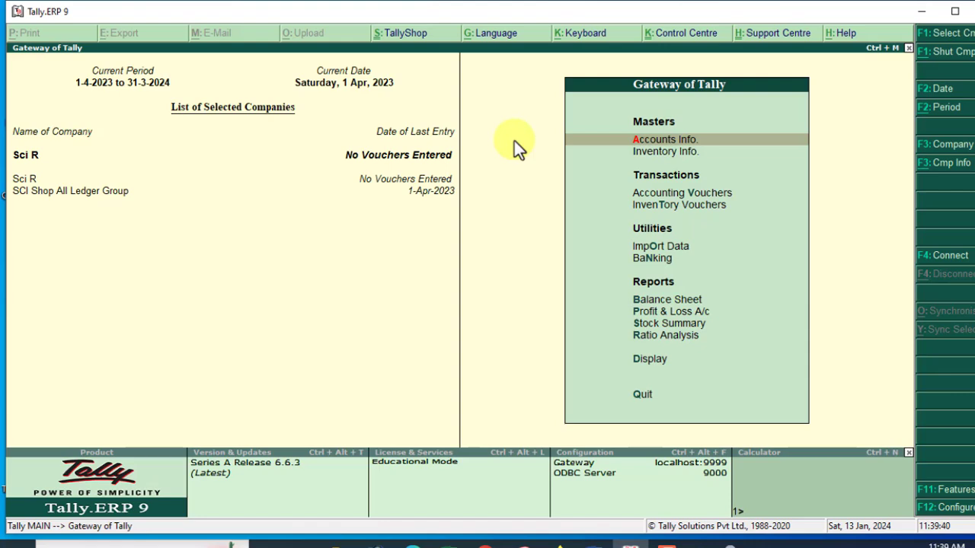
Start creating a single ledger and name it Purchase
{"action": "left_click", "coordinate": [652, 142]}
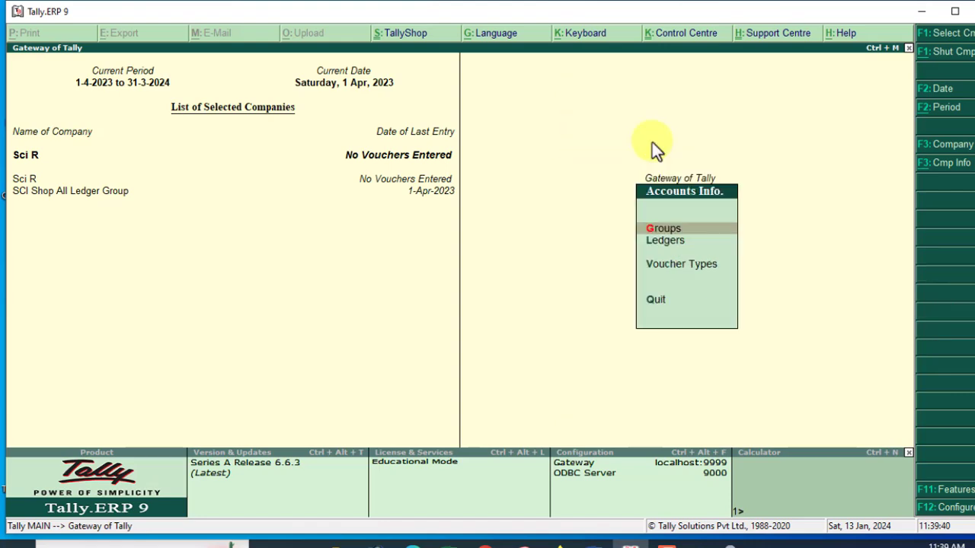
{"action": "left_click", "coordinate": [658, 242]}
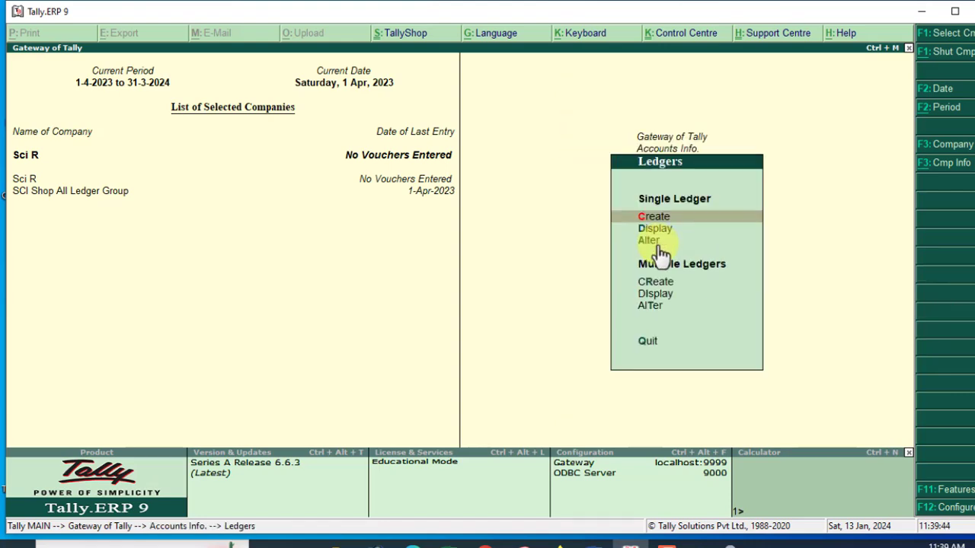
{"action": "key", "text": "Return"}
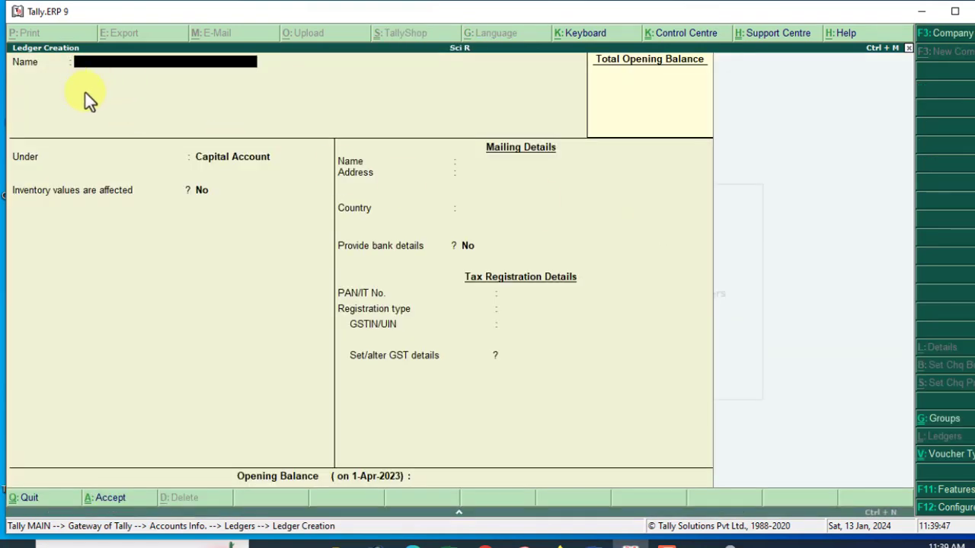
{"action": "type", "text": "P"}
{"action": "type", "text": "urchase"}
{"action": "key", "text": "Return"}
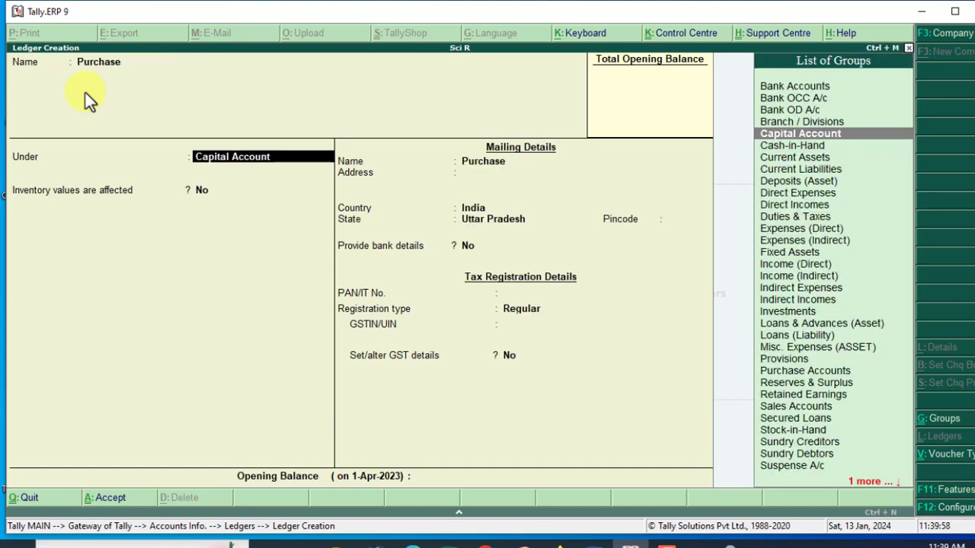
Place the Purchase ledger under Purchase Accounts, keeping the ledger type Not Applicable and GST Applicable
{"action": "type", "text": "Pu"}
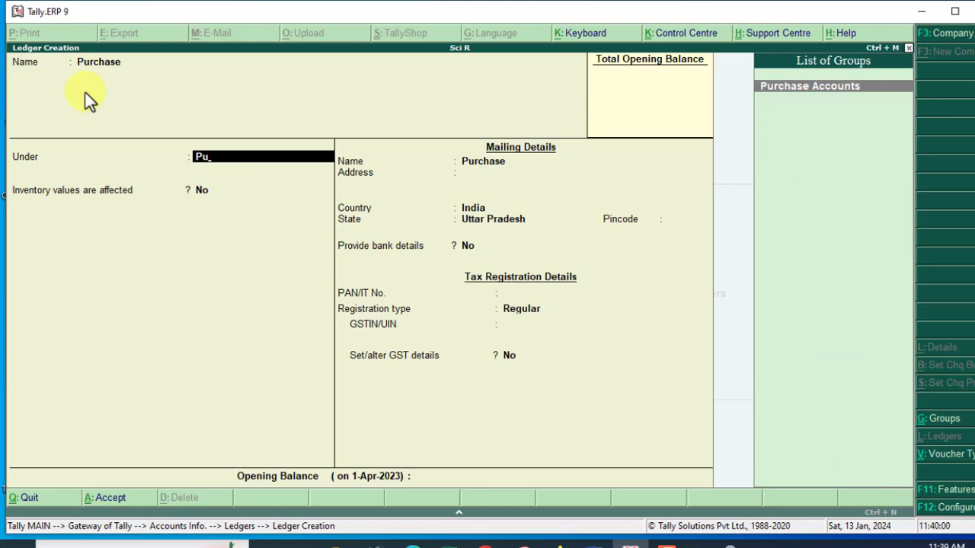
{"action": "key", "text": "Return"}
{"action": "key", "text": "Return"}
{"action": "key", "text": "Return"}
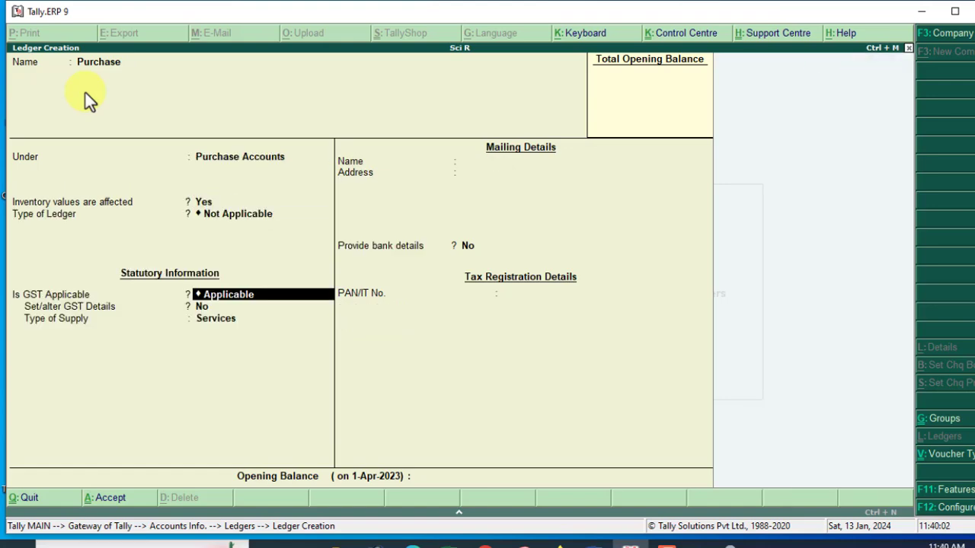
{"action": "key", "text": "Return"}
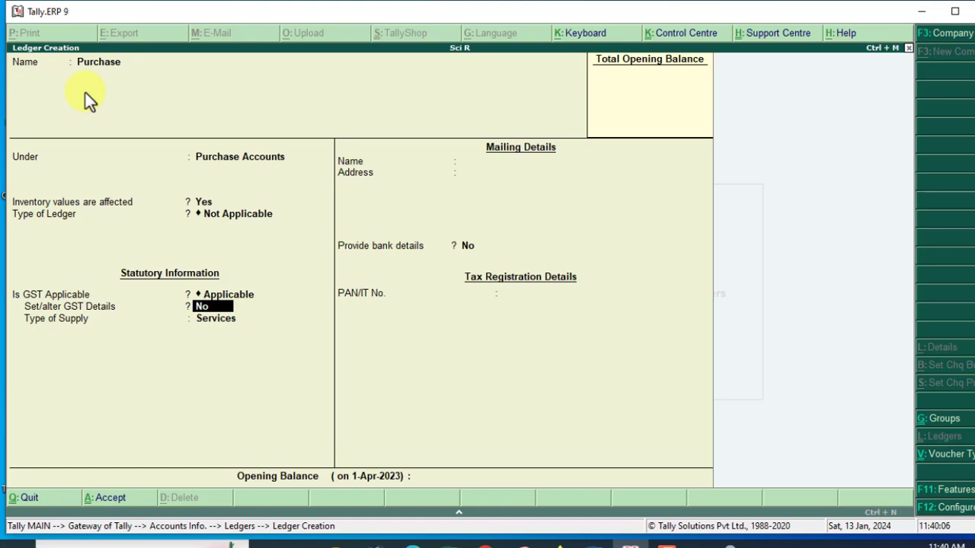
Choose to set GST details for the Purchase ledger, leaving description and HSN/SAC blank and non-GST goods at No
{"action": "key", "text": "y"}
{"action": "key", "text": "Return"}
{"action": "key", "text": "Return"}
{"action": "key", "text": "Return"}
{"action": "key", "text": "Return"}
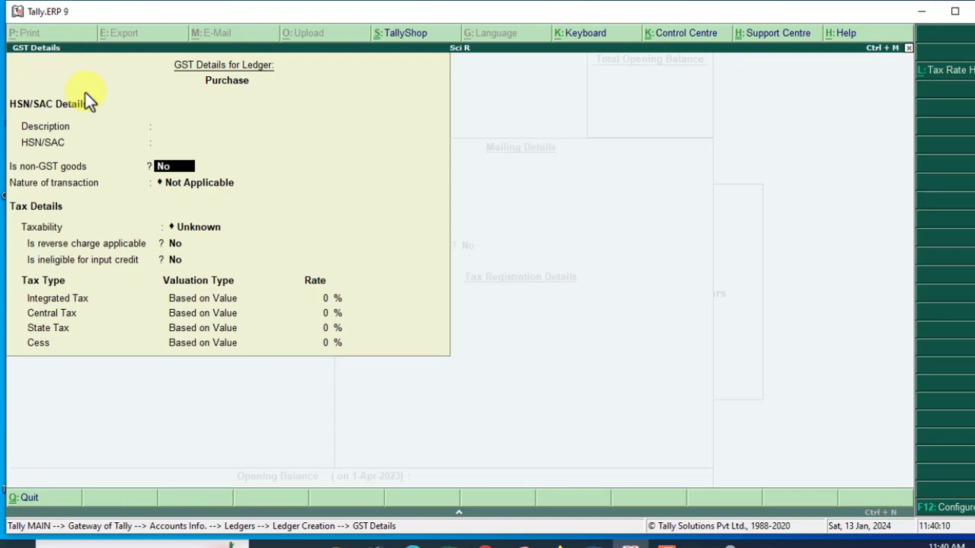
Set the ledger's nature of transaction to Purchase Taxable, keeping reverse charge and ineligibility for input credit at No
{"action": "type", "text": "P"}
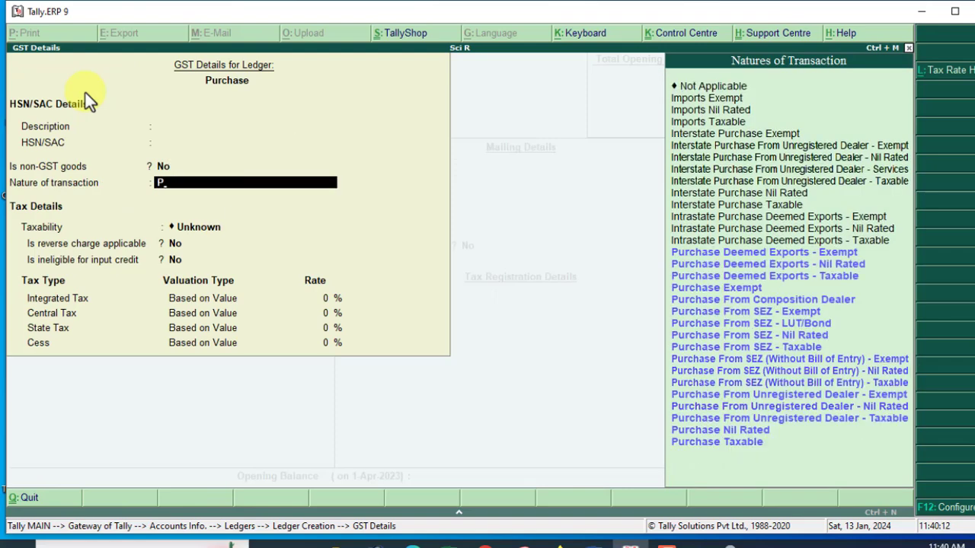
{"action": "type", "text": "ur"}
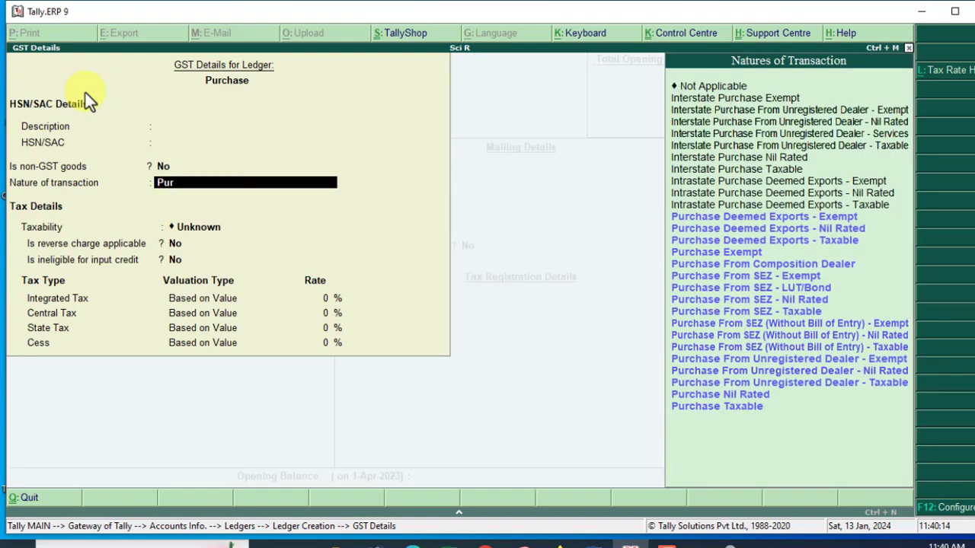
{"action": "left_click", "coordinate": [733, 415]}
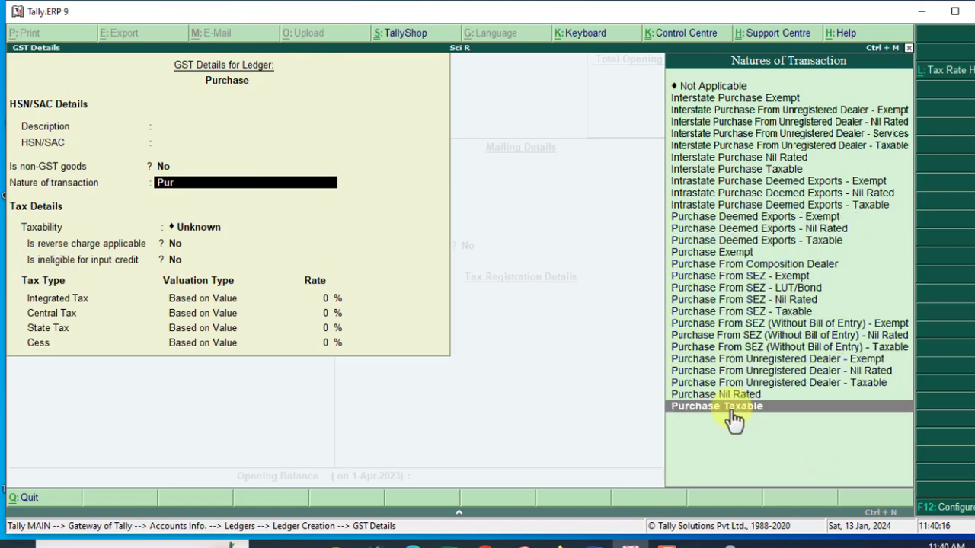
{"action": "left_click", "coordinate": [733, 415]}
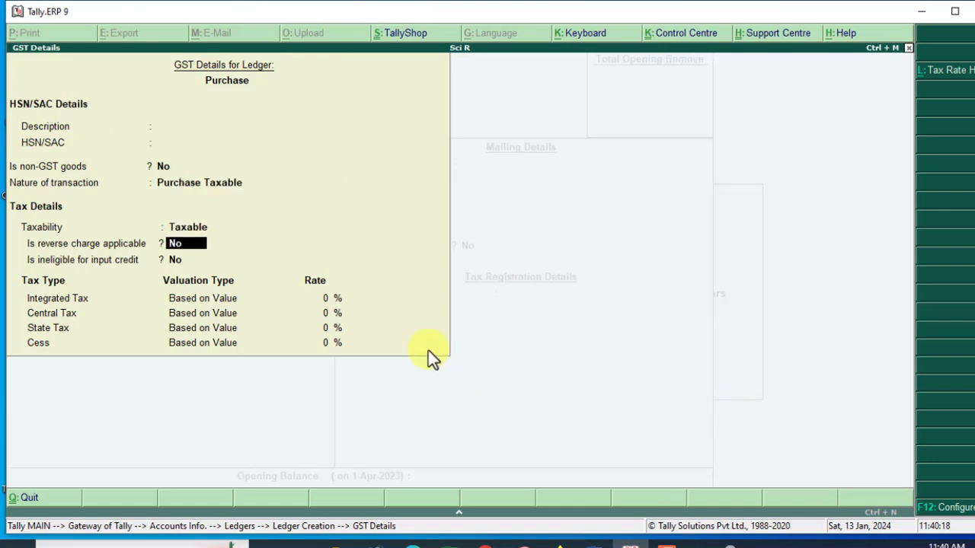
{"action": "key", "text": "Return"}
{"action": "key", "text": "Return"}
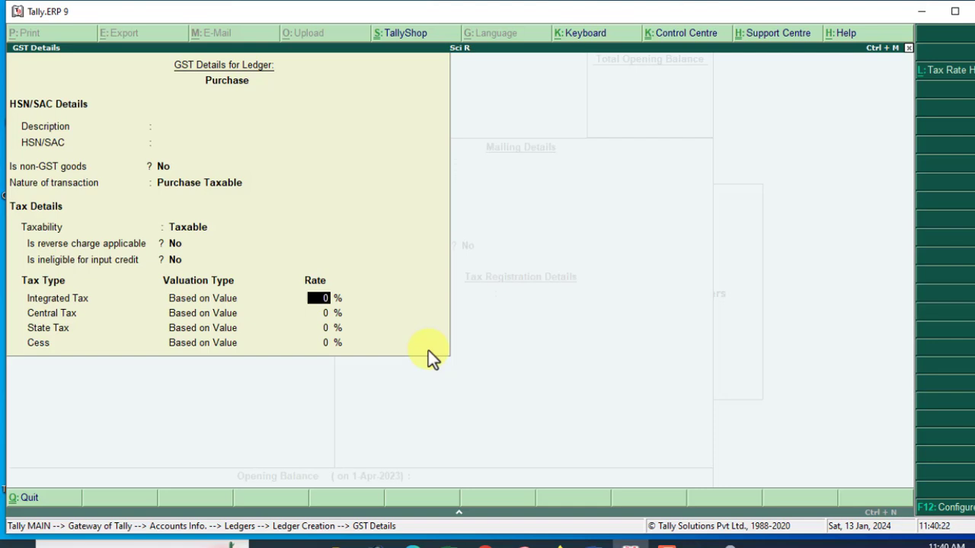
Set the Purchase ledger's integrated tax rate to 12% and accept the GST details with cess at 0
{"action": "type", "text": "12"}
{"action": "key", "text": "Return"}
{"action": "key", "text": "Return"}
{"action": "key", "text": "Return"}
{"action": "key", "text": "Return"}
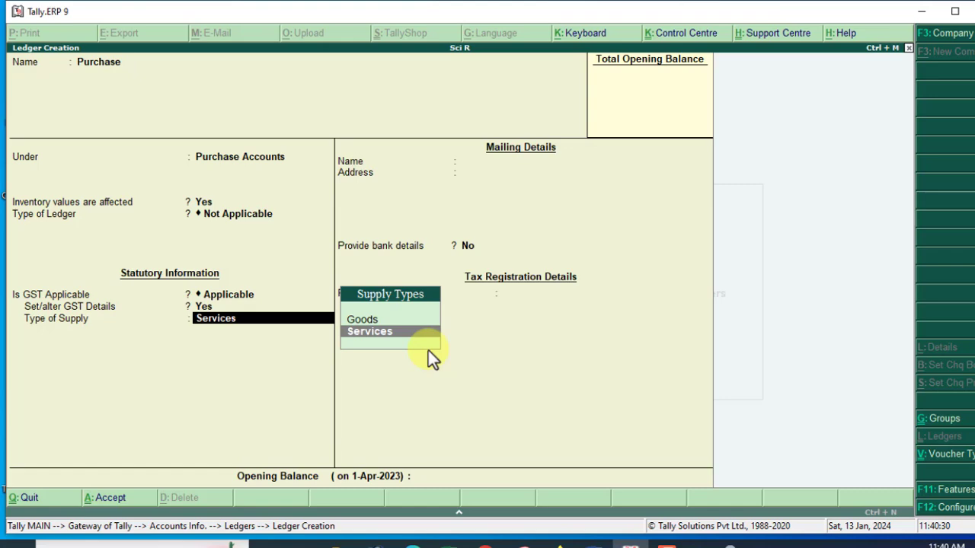
Set the Purchase ledger's type of supply to Goods and save the ledger
{"action": "key", "text": "Up"}
{"action": "key", "text": "Return"}
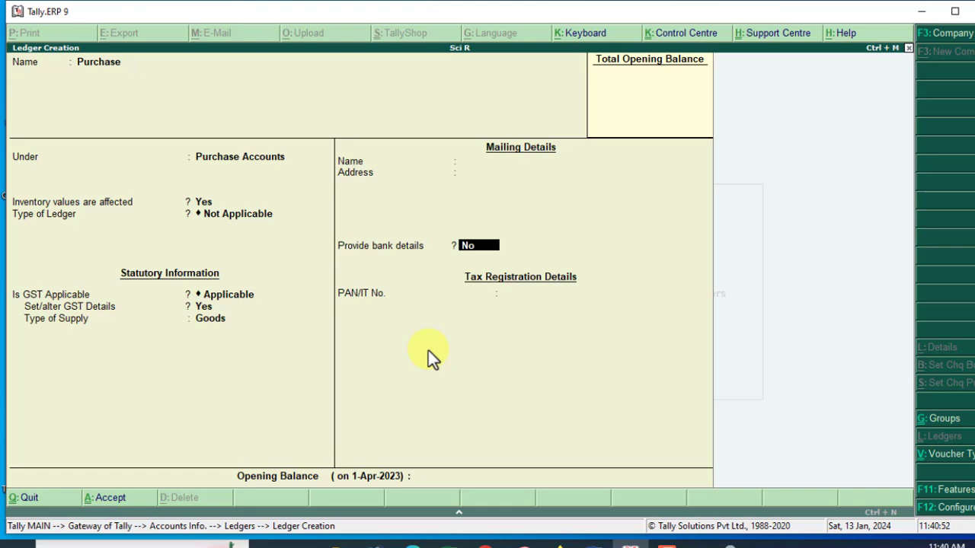
{"action": "key", "text": "ctrl+a"}
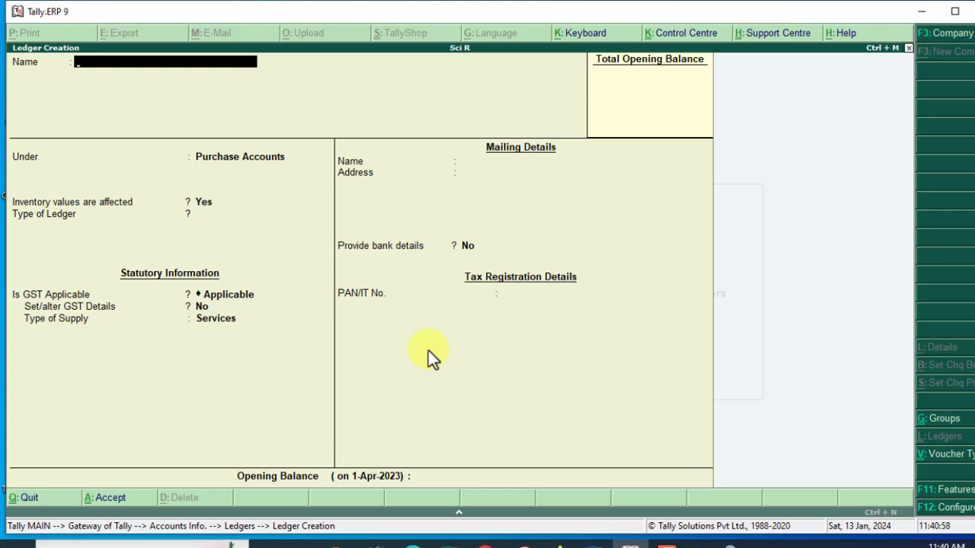
Name a new ledger after the supplier and place it under Sundry Creditors, keeping bill-by-bill balances and inventory values at No
{"action": "type", "text": "Amit"}
{"action": "key", "text": "Return"}
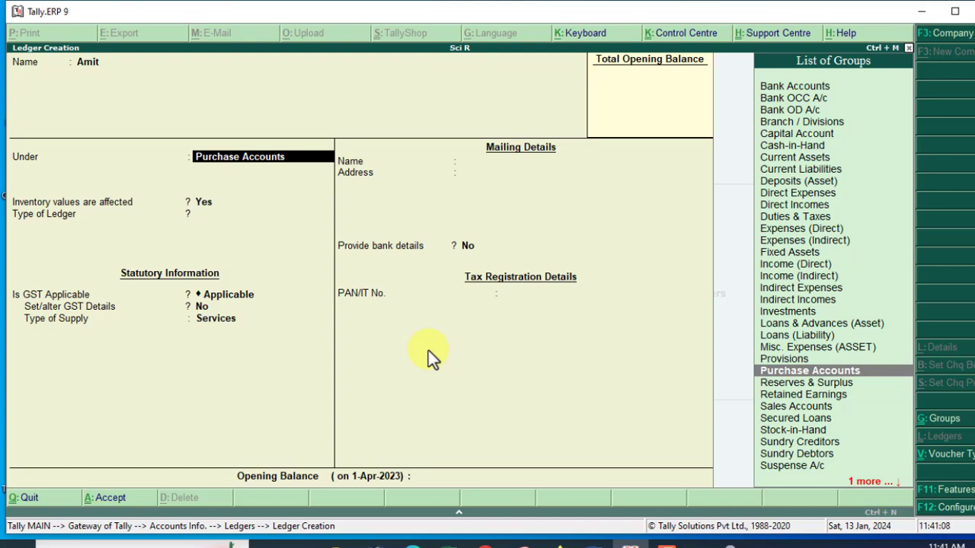
{"action": "type", "text": "Su"}
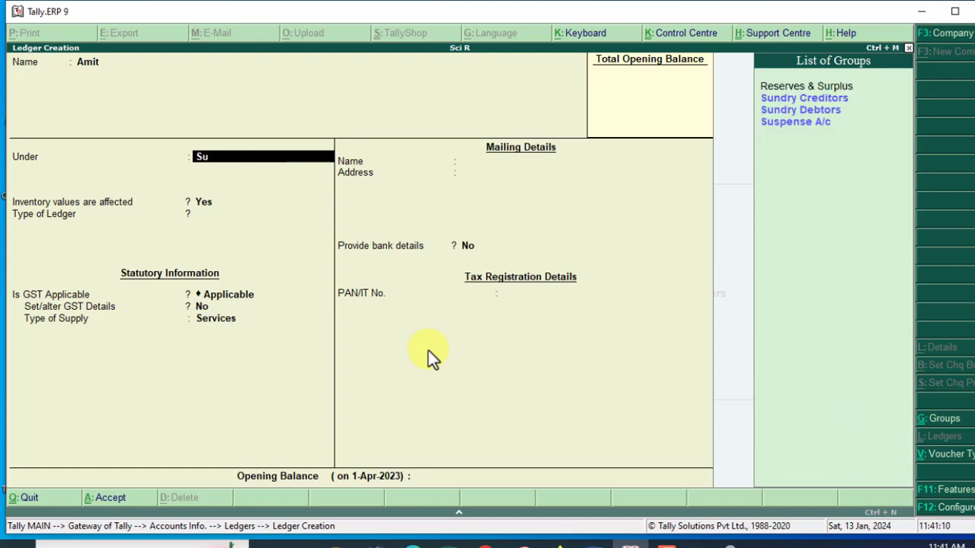
{"action": "type", "text": "n"}
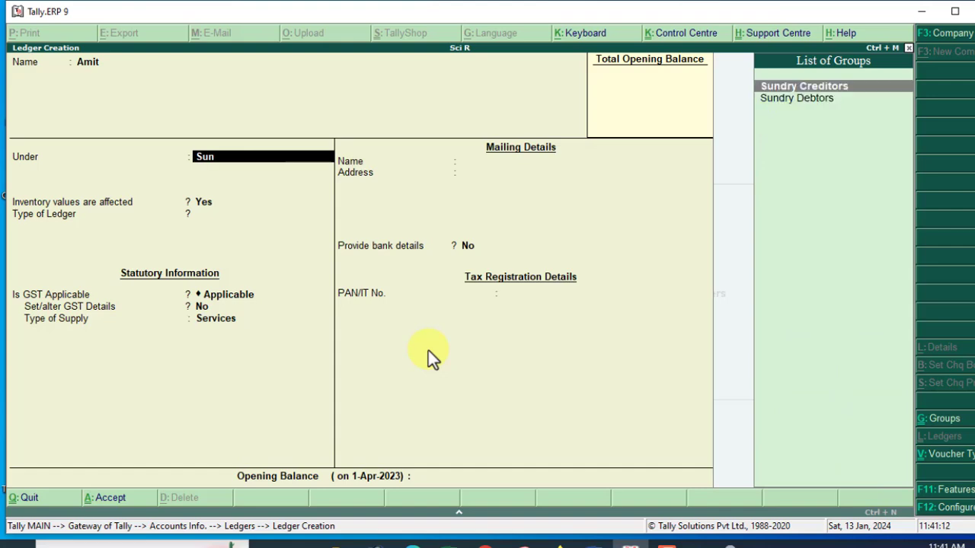
{"action": "key", "text": "Return"}
{"action": "key", "text": "Return"}
{"action": "key", "text": "Return"}
{"action": "key", "text": "Return"}
{"action": "key", "text": "Return"}
{"action": "key", "text": "Return"}
{"action": "key", "text": "Return"}
{"action": "key", "text": "Return"}
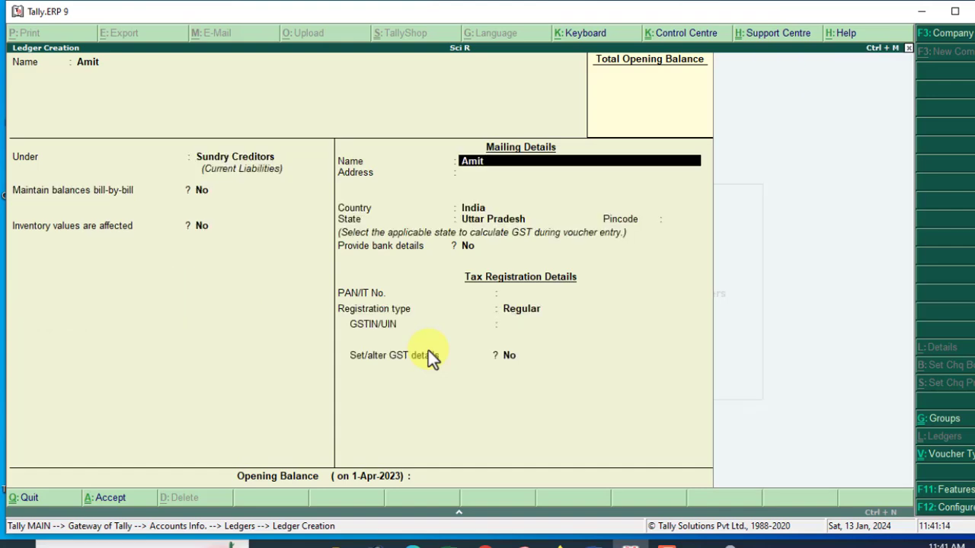
Keep the supplier's registration type Regular with PAN blank, enter the party's GSTIN/UIN and save the ledger
{"action": "key", "text": "Return"}
{"action": "key", "text": "Return"}
{"action": "key", "text": "Return"}
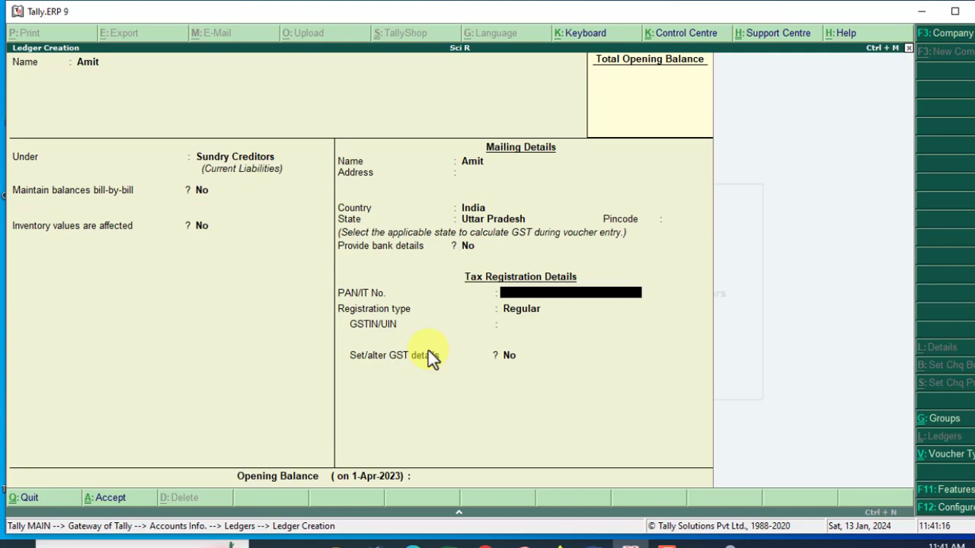
{"action": "type", "text": "FGCGV144"}
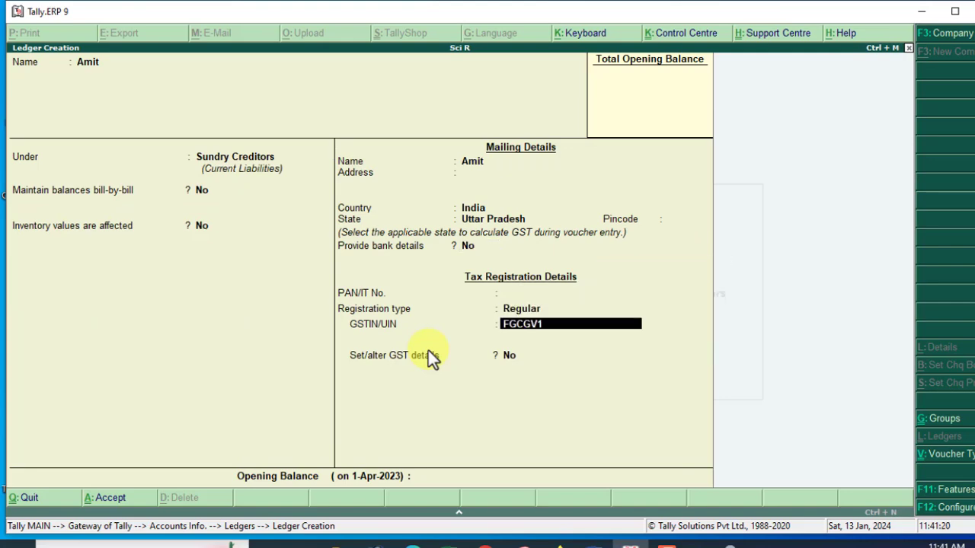
{"action": "key", "text": "Return"}
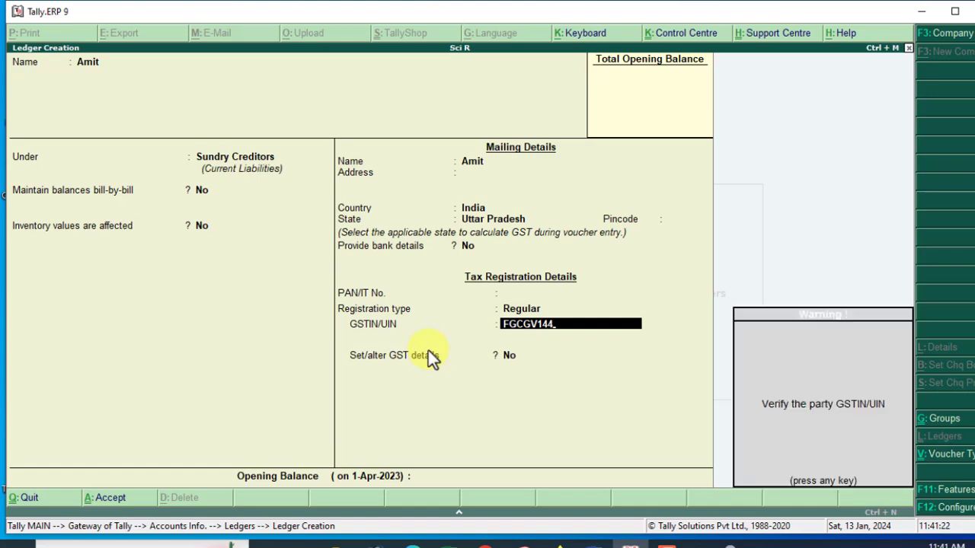
{"action": "key", "text": "Return"}
{"action": "key", "text": "Return"}
{"action": "key", "text": "Return"}
{"action": "key", "text": "Return"}
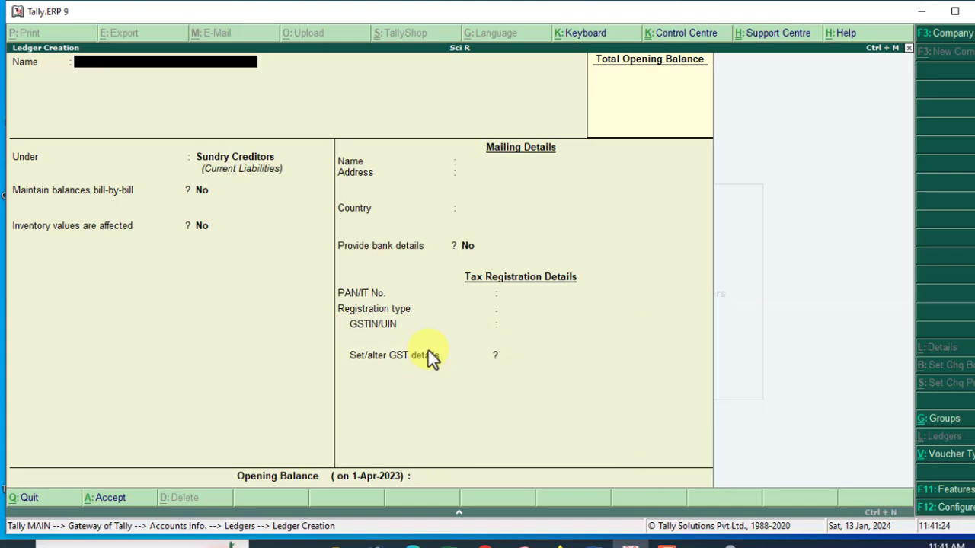
Leave ledger creation and start creating a unit of measure in the inventory masters
{"action": "key", "text": "Escape"}
{"action": "key", "text": "Return"}
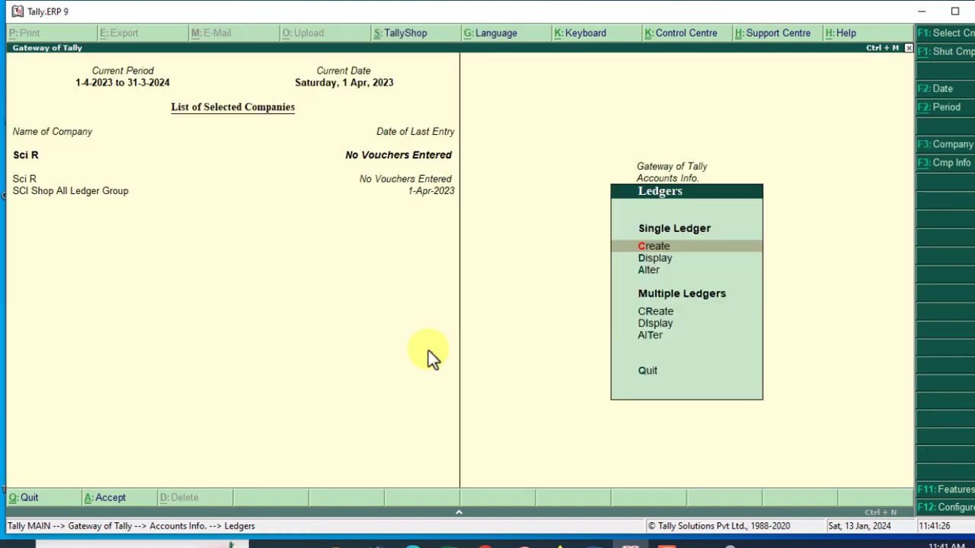
{"action": "key", "text": "Escape"}
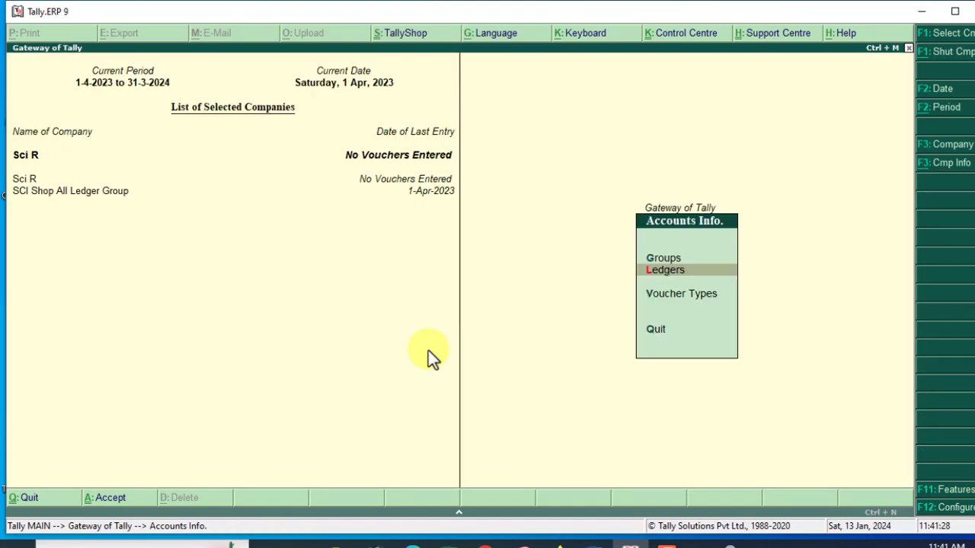
{"action": "key", "text": "Escape"}
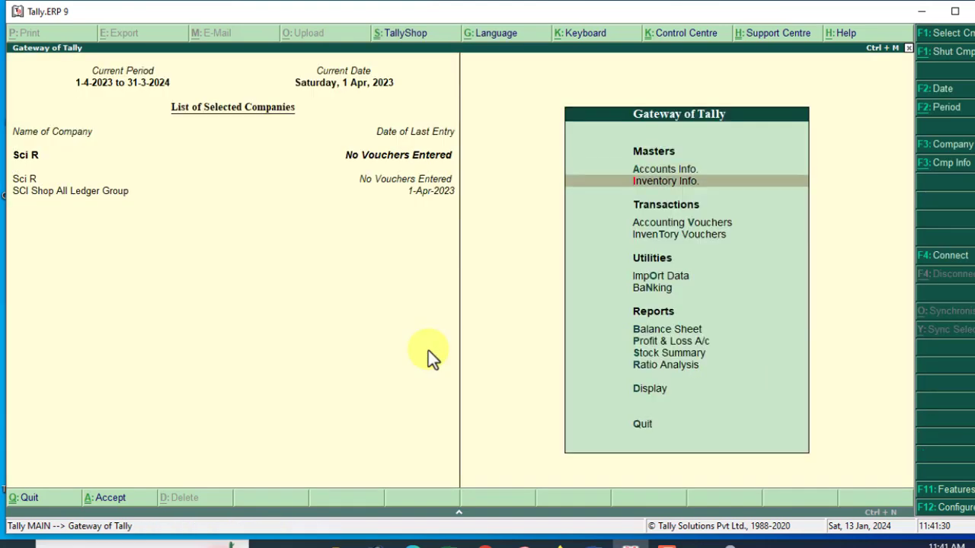
{"action": "key", "text": "Down"}
{"action": "key", "text": "Return"}
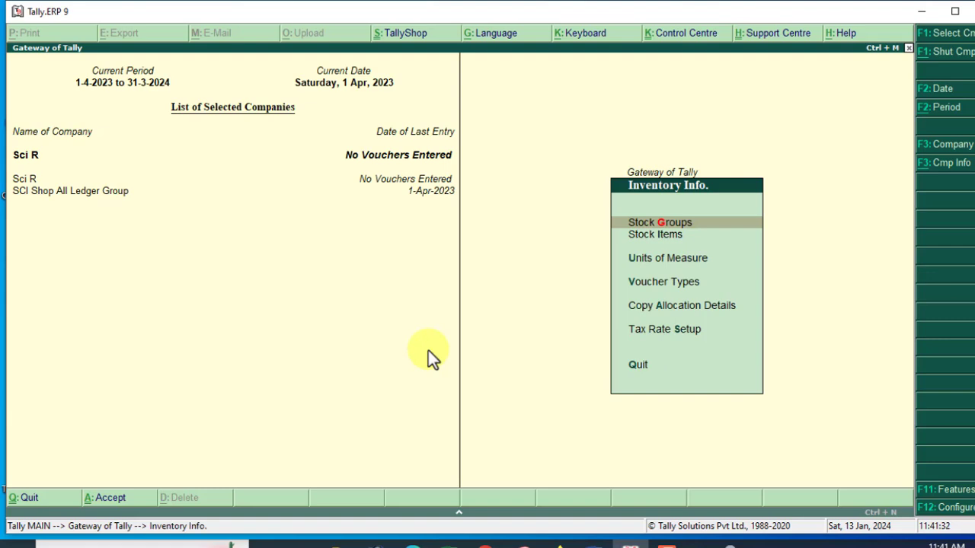
{"action": "key", "text": "Down"}
{"action": "key", "text": "Down"}
{"action": "key", "text": "Return"}
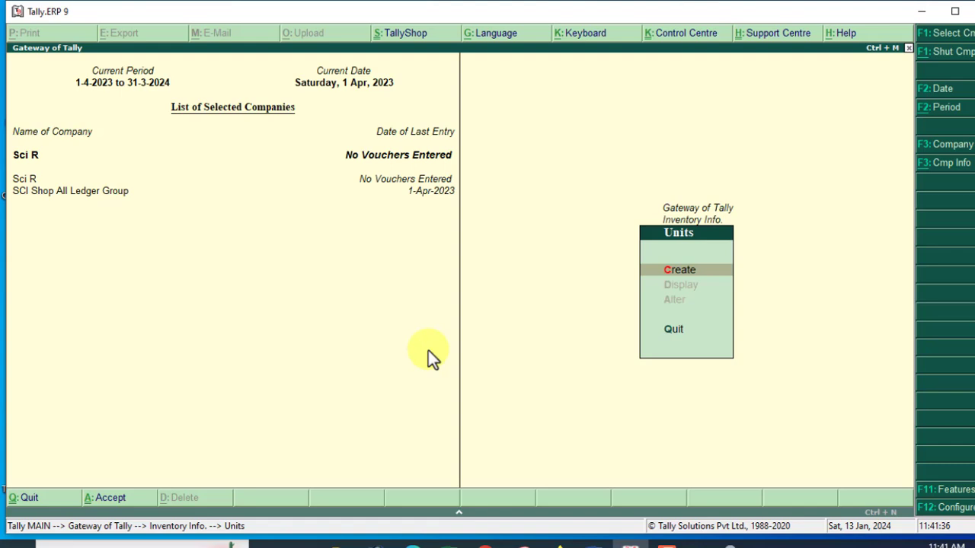
{"action": "key", "text": "Return"}
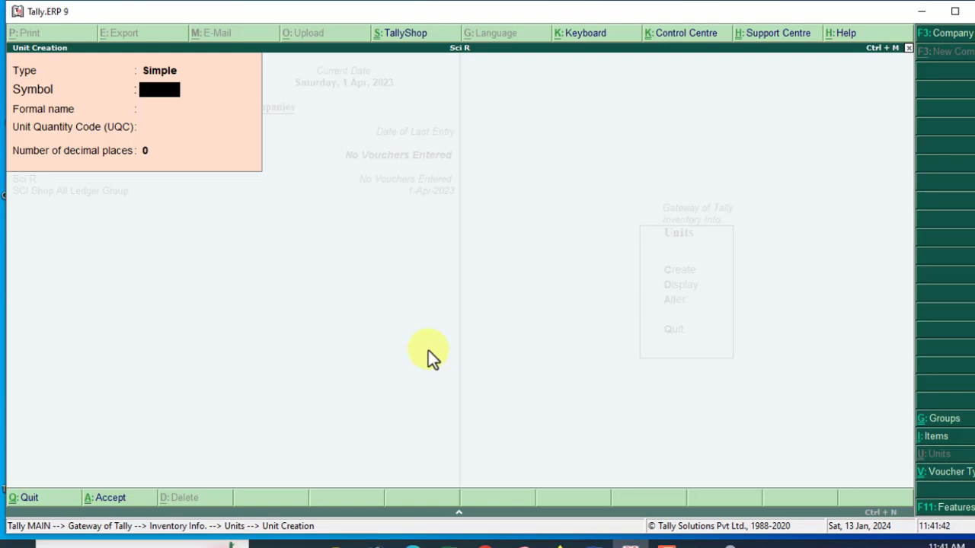
Create a simple unit with symbol plat, no formal name, UQC Not Applicable and 0 decimal places
{"action": "type", "text": "plat"}
{"action": "key", "text": "Return"}
{"action": "key", "text": "Return"}
{"action": "type", "text": "p"}
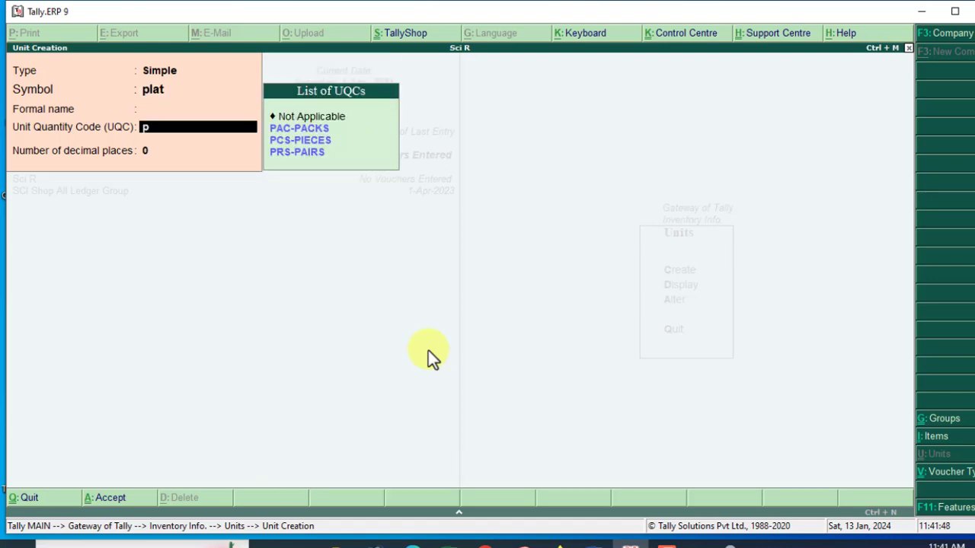
{"action": "type", "text": "l"}
{"action": "key", "text": "Return"}
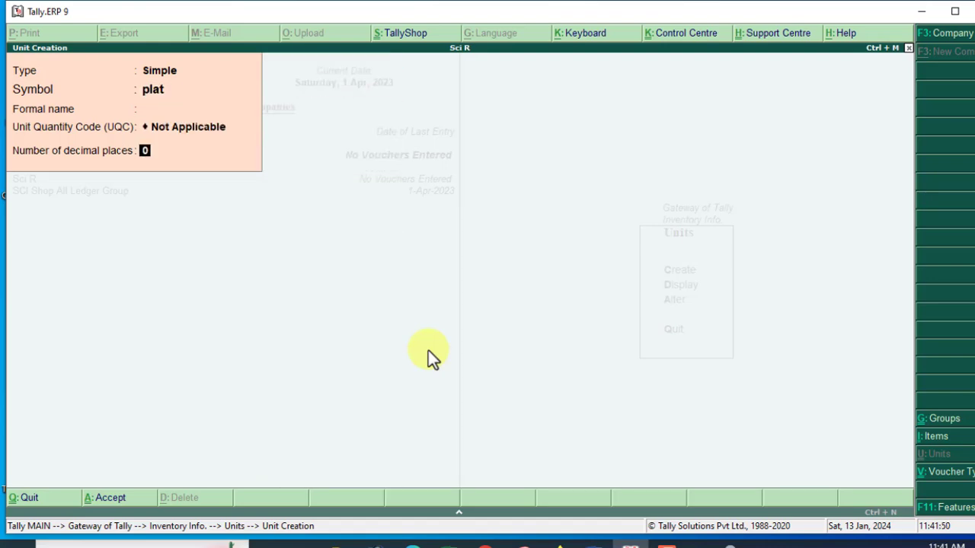
{"action": "key", "text": "Return"}
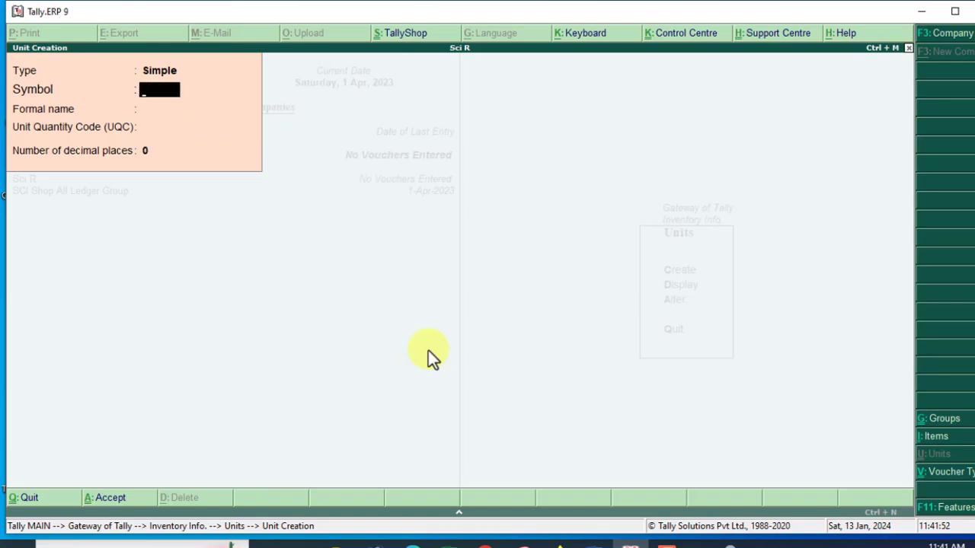
Create a simple unit with symbol btl, UQC BTL-BOTTLES and 0 decimal places
{"action": "type", "text": "btl"}
{"action": "key", "text": "Return"}
{"action": "key", "text": "Return"}
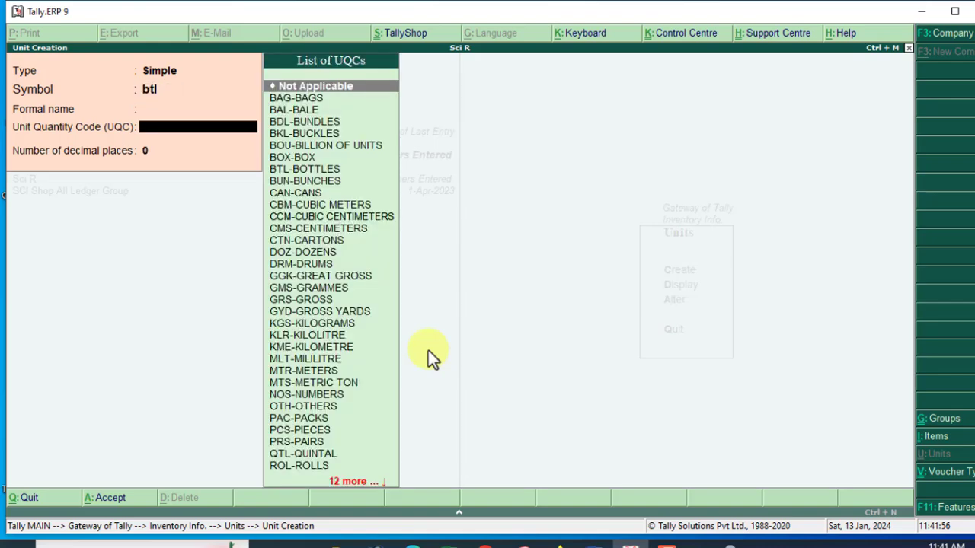
{"action": "type", "text": "bt"}
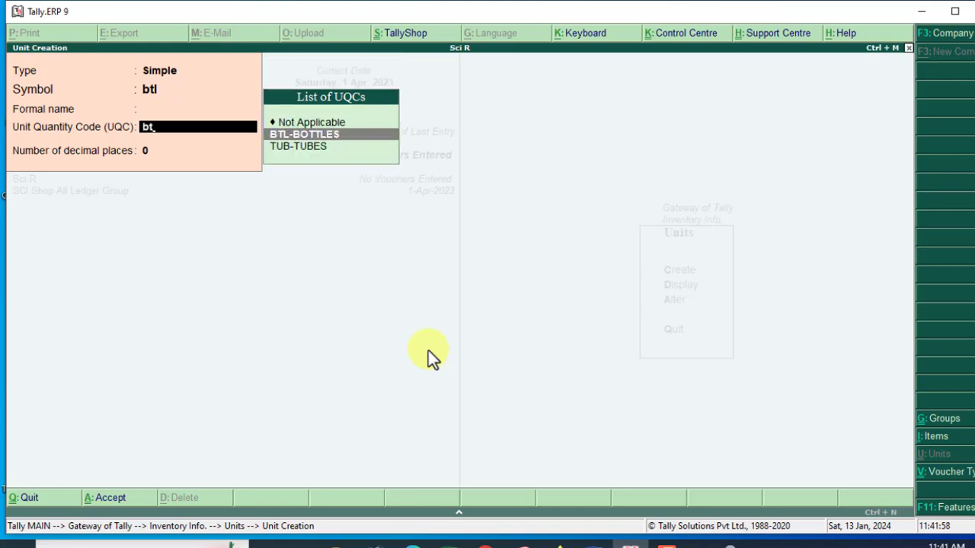
{"action": "key", "text": "Return"}
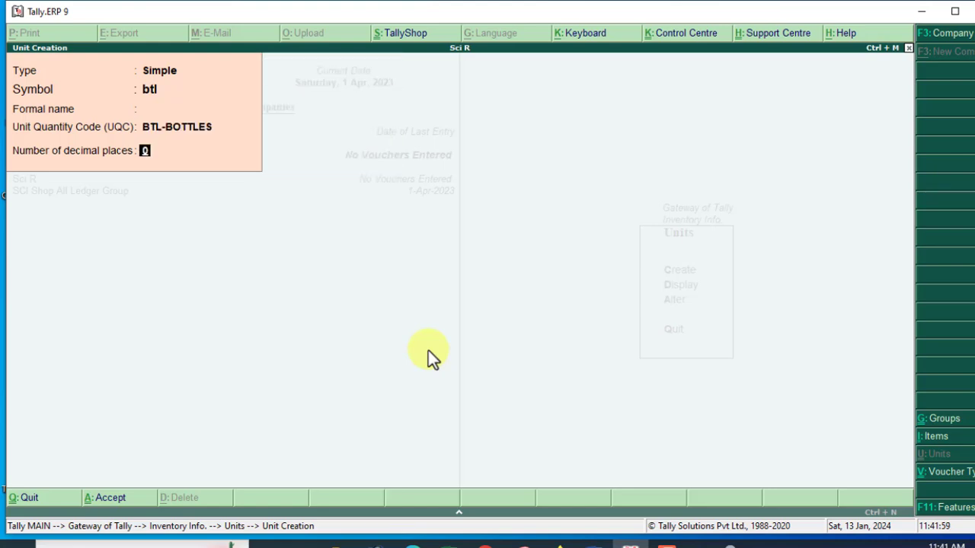
{"action": "key", "text": "Return"}
Create a simple unit with symbol pcs, UQC PCS-PIECES and 0 decimal places, and leave unit creation
{"action": "type", "text": "pcs"}
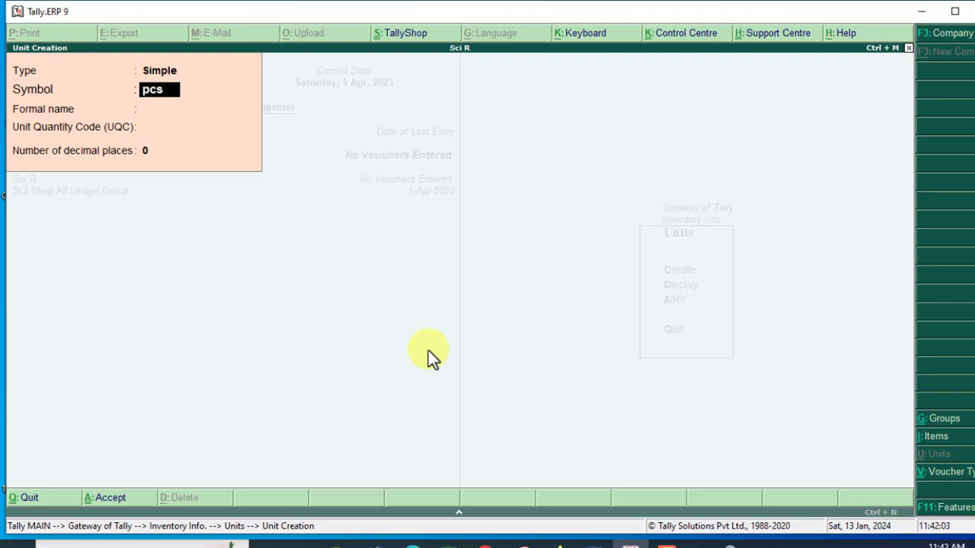
{"action": "key", "text": "Return"}
{"action": "key", "text": "Return"}
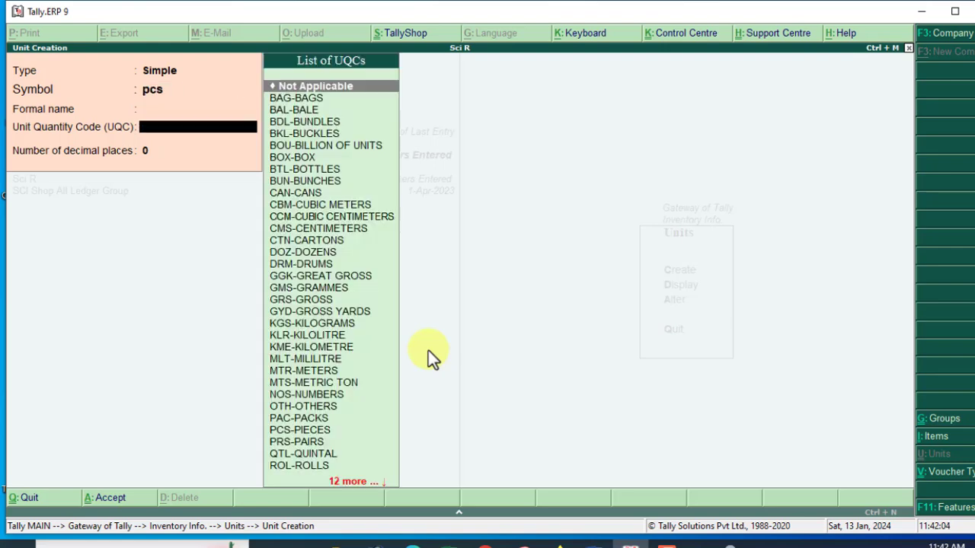
{"action": "type", "text": "pc"}
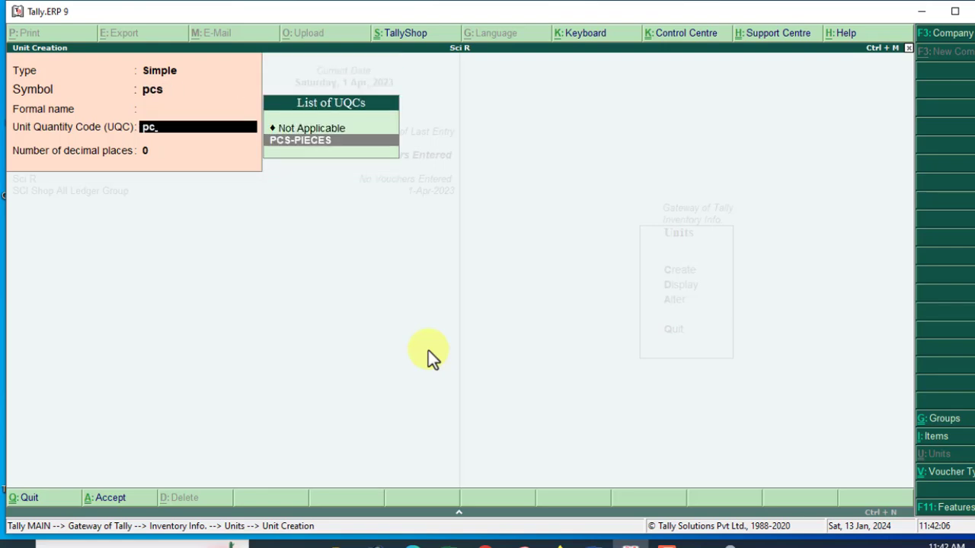
{"action": "key", "text": "Return"}
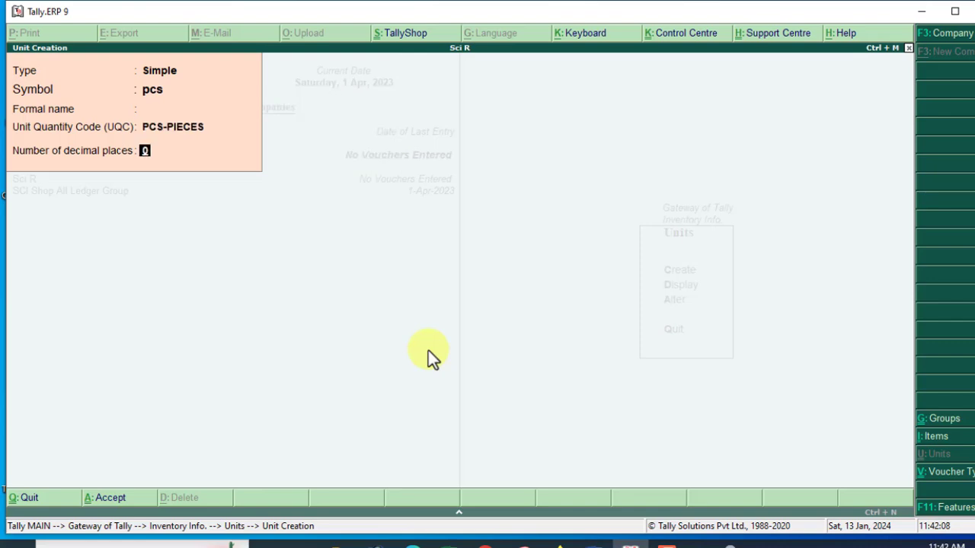
{"action": "key", "text": "Return"}
{"action": "key", "text": "Escape"}
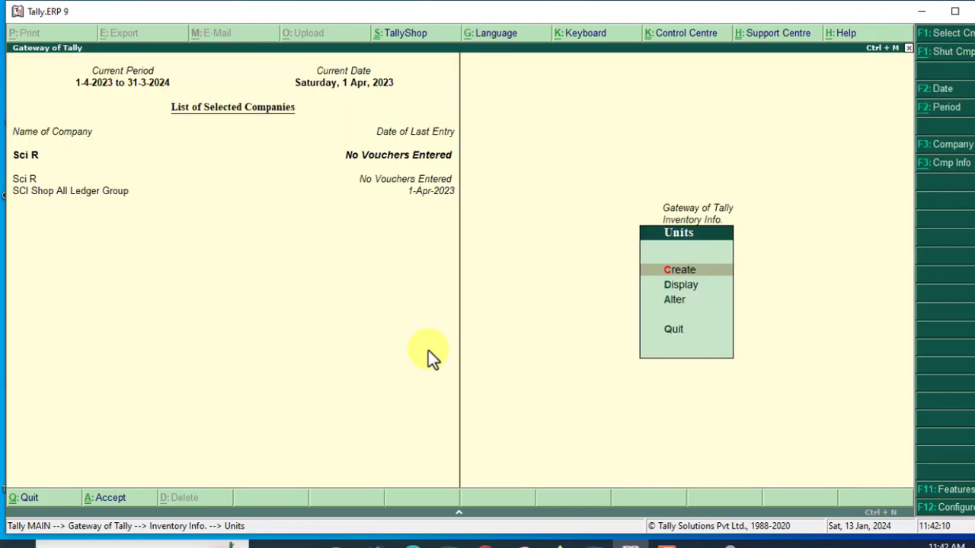
Start creating a single stock item in the inventory masters
{"action": "key", "text": "Escape"}
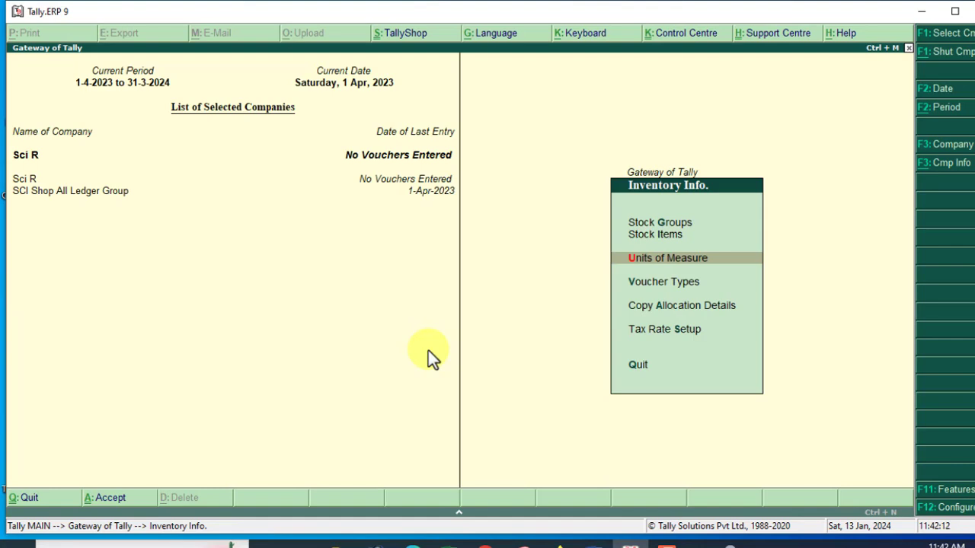
{"action": "key", "text": "Up"}
{"action": "key", "text": "Return"}
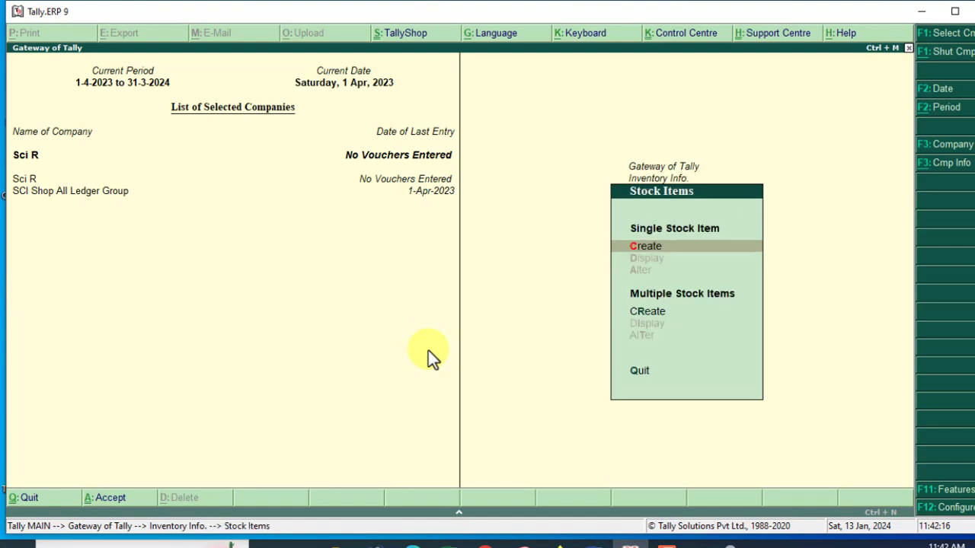
{"action": "key", "text": "Return"}
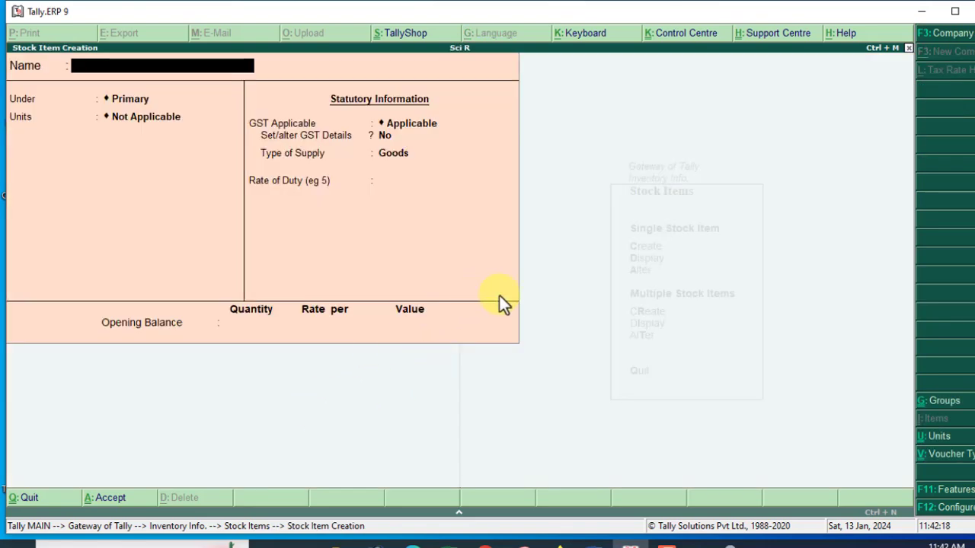
Switch to the desktop and open hotel bill.PNG in the photo viewer to examine the menu items and prices
{"action": "left_click", "coordinate": [922, 12]}
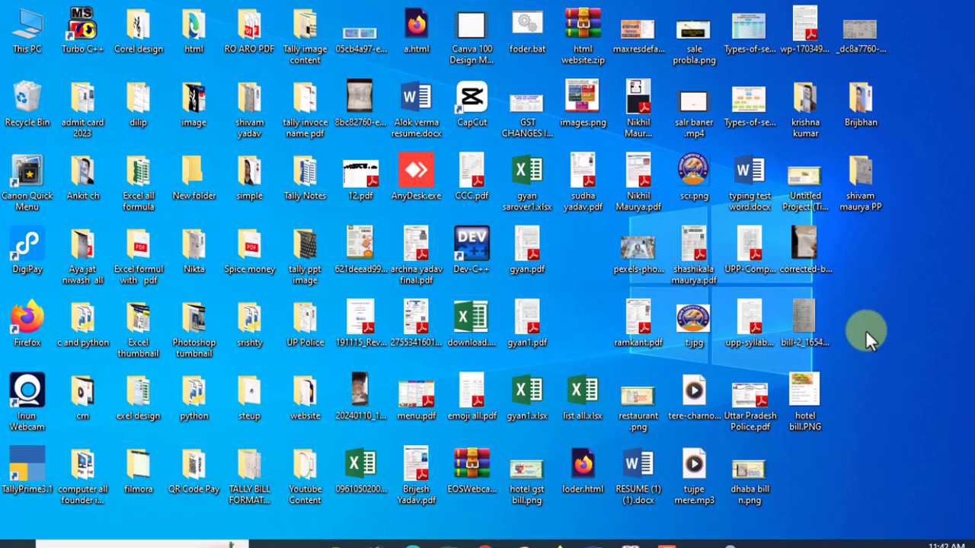
{"action": "left_click", "coordinate": [803, 392]}
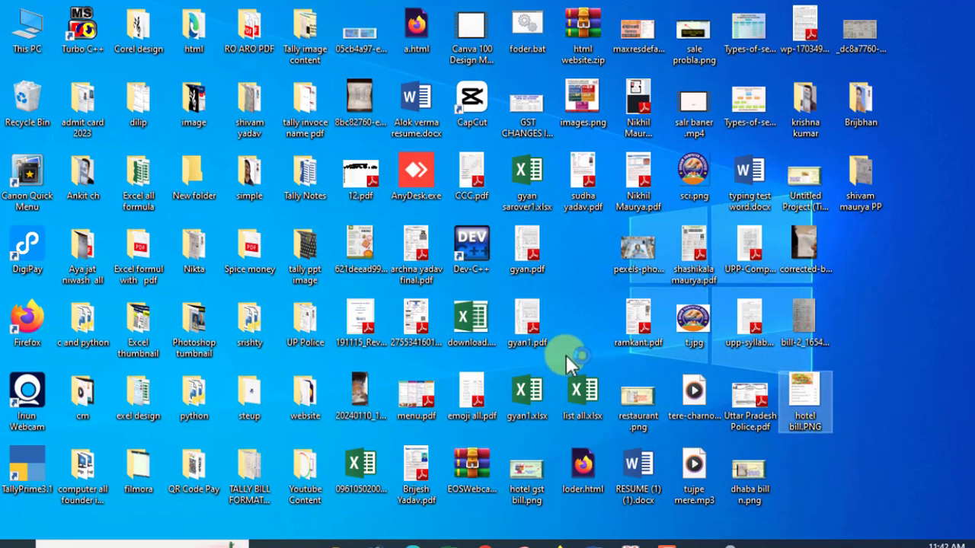
{"action": "double_click", "coordinate": [527, 396]}
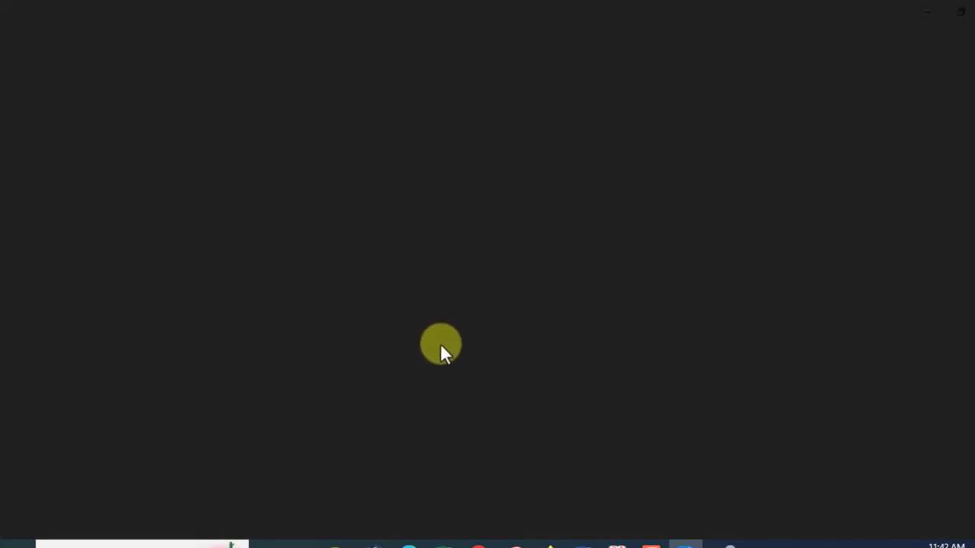
{"action": "scroll", "coordinate": [446, 339], "scroll_direction": "up", "scroll_amount": 4}
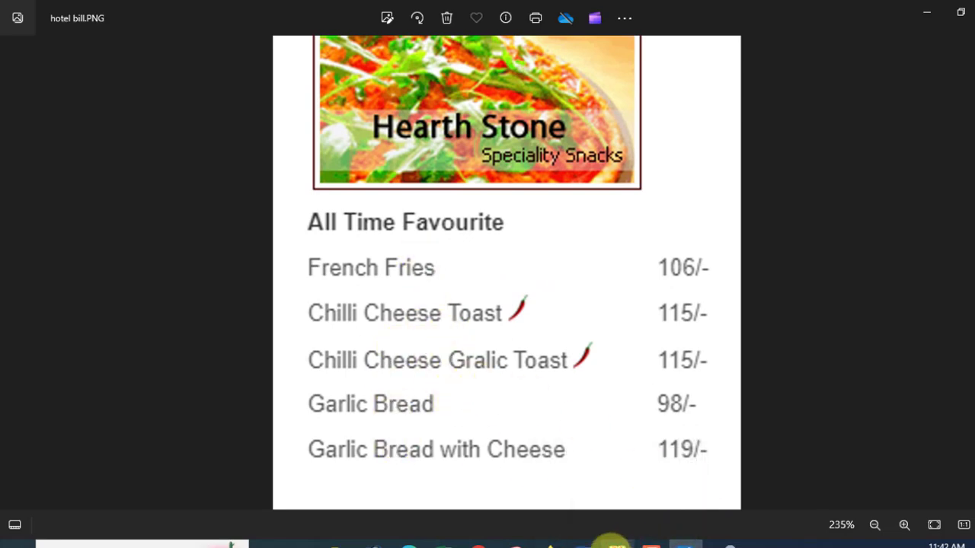
Switch back to Tally.ERP 9 and name the stock item Gralic Bread, under Primary with unit pcs and GST applicable
{"action": "left_click", "coordinate": [617, 542]}
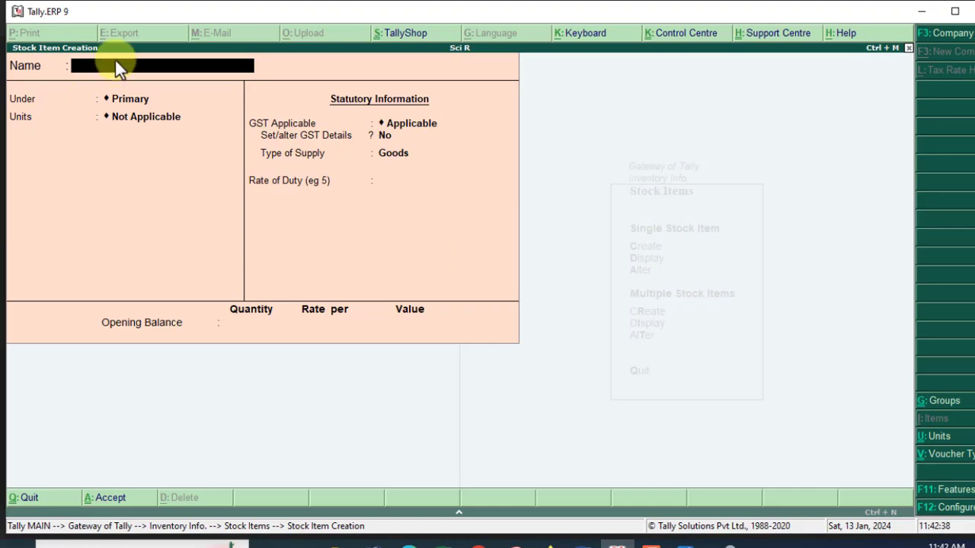
{"action": "left_click", "coordinate": [685, 542]}
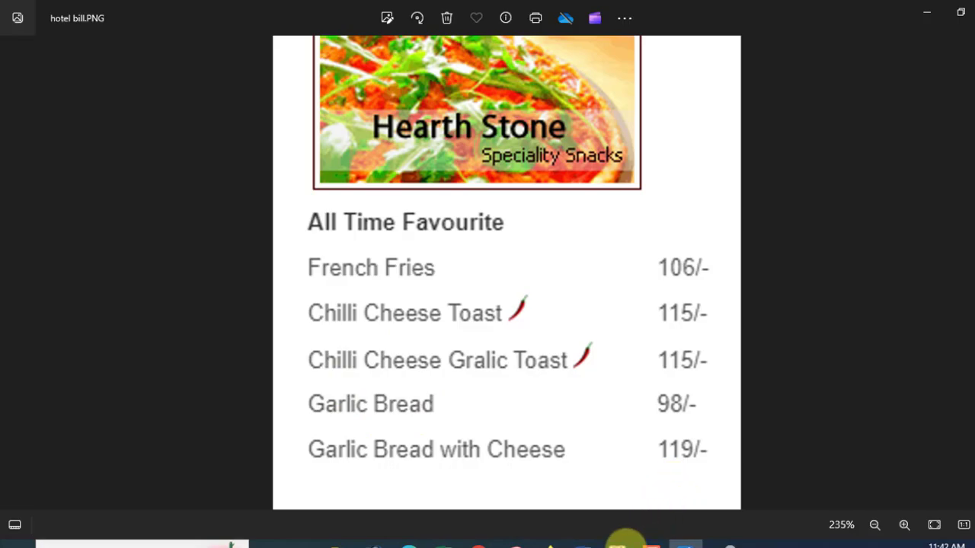
{"action": "left_click", "coordinate": [642, 540]}
{"action": "type", "text": "Gralic"}
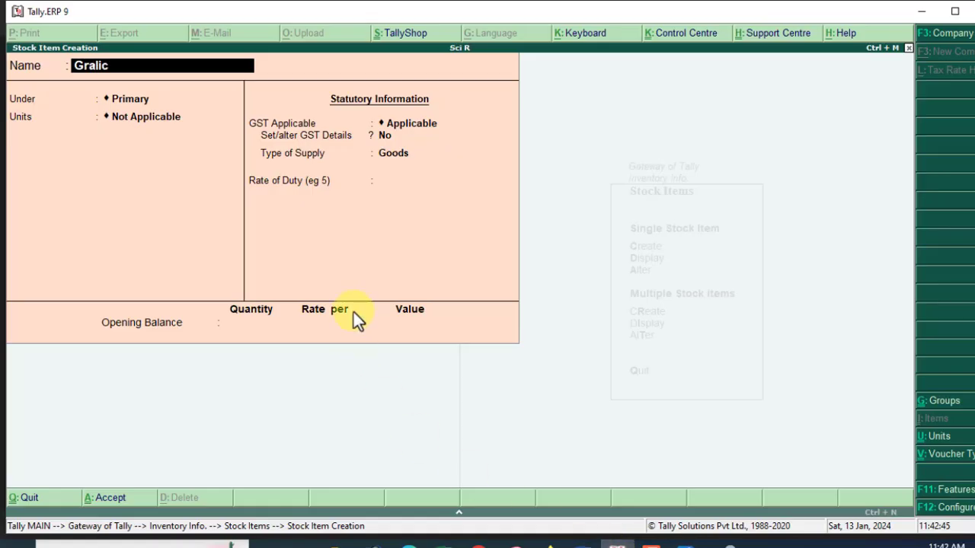
{"action": "type", "text": " Bread"}
{"action": "key", "text": "Return"}
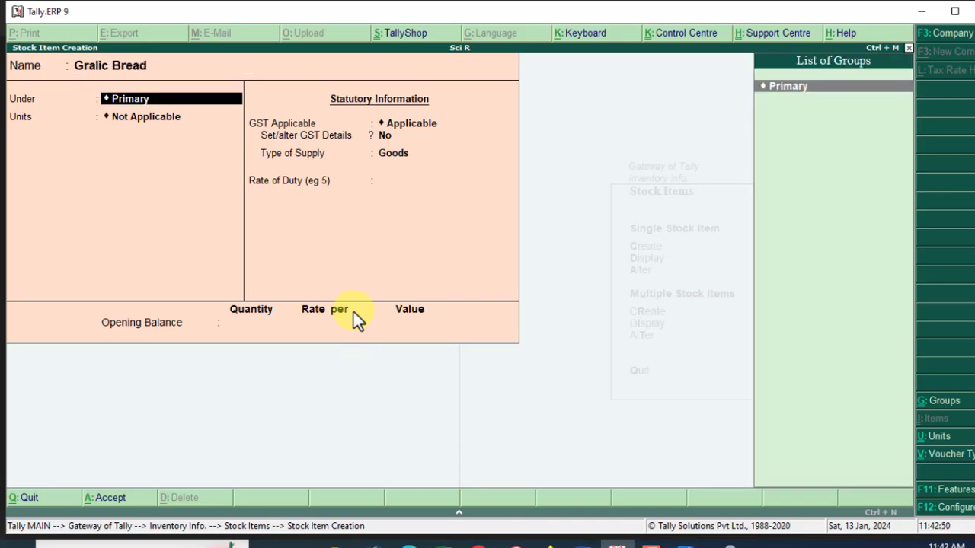
{"action": "key", "text": "Return"}
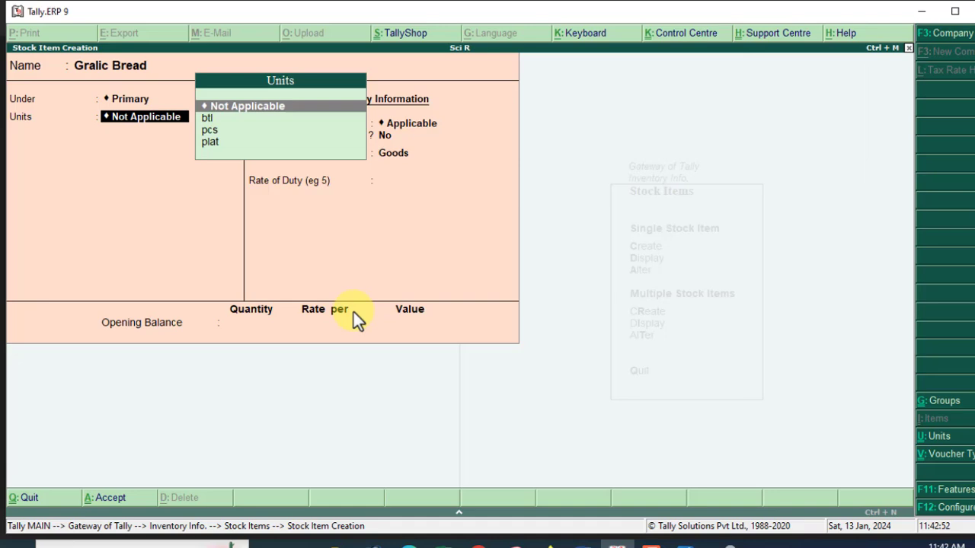
{"action": "key", "text": "Down"}
{"action": "key", "text": "Down"}
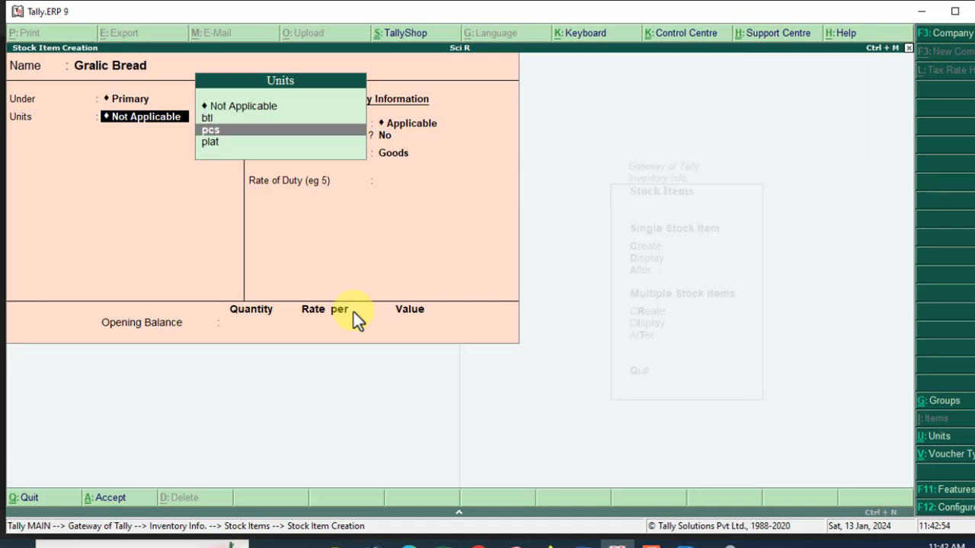
{"action": "key", "text": "Return"}
{"action": "key", "text": "Return"}
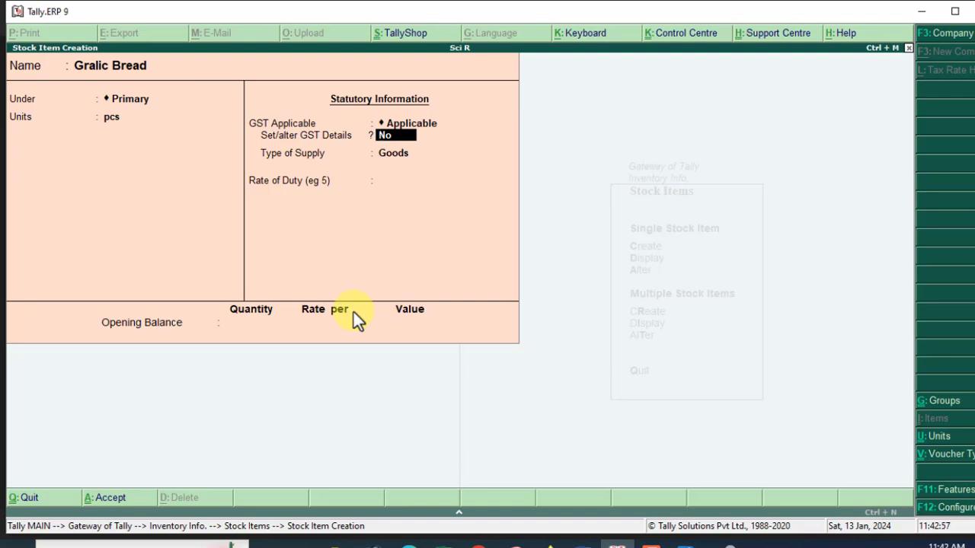
Enable GST details for Gralic Bread and set its calculation type to On Value and taxability to Taxable
{"action": "type", "text": "y"}
{"action": "key", "text": "Return"}
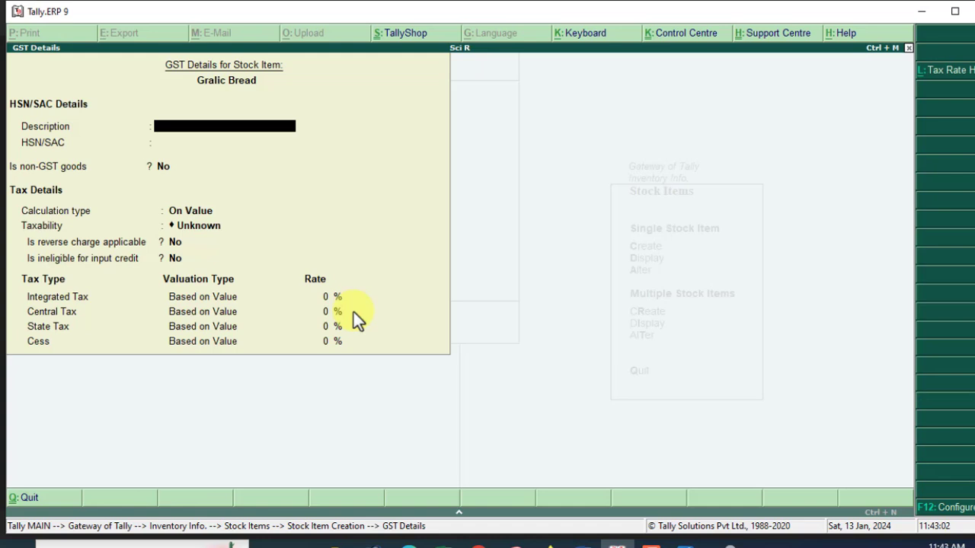
{"action": "key", "text": "Return"}
{"action": "key", "text": "Return"}
{"action": "key", "text": "Return"}
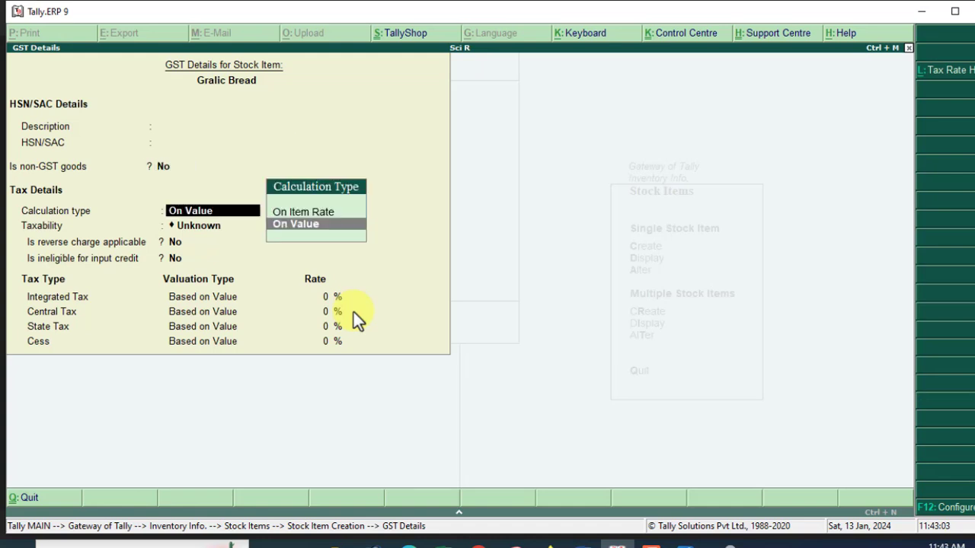
{"action": "key", "text": "Return"}
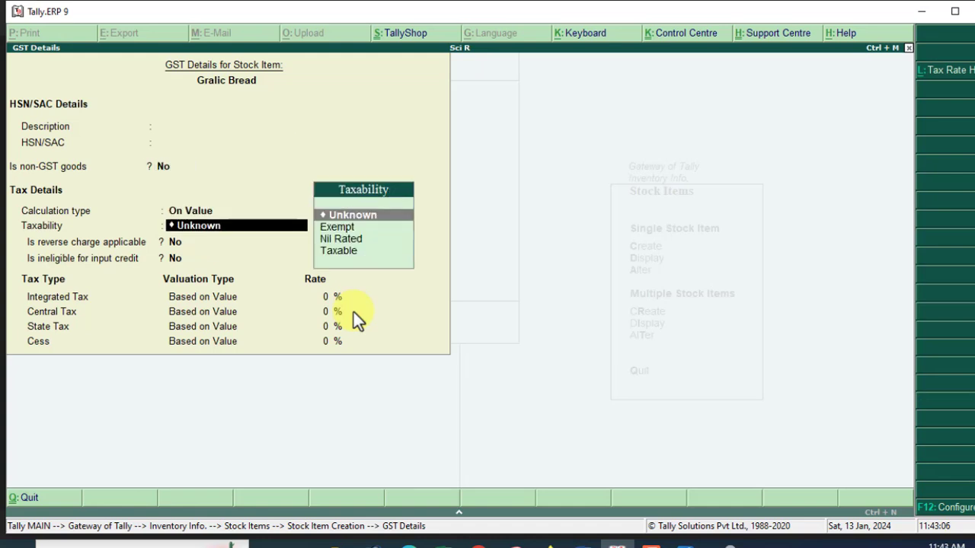
{"action": "key", "text": "Down"}
{"action": "key", "text": "Down"}
{"action": "key", "text": "Down"}
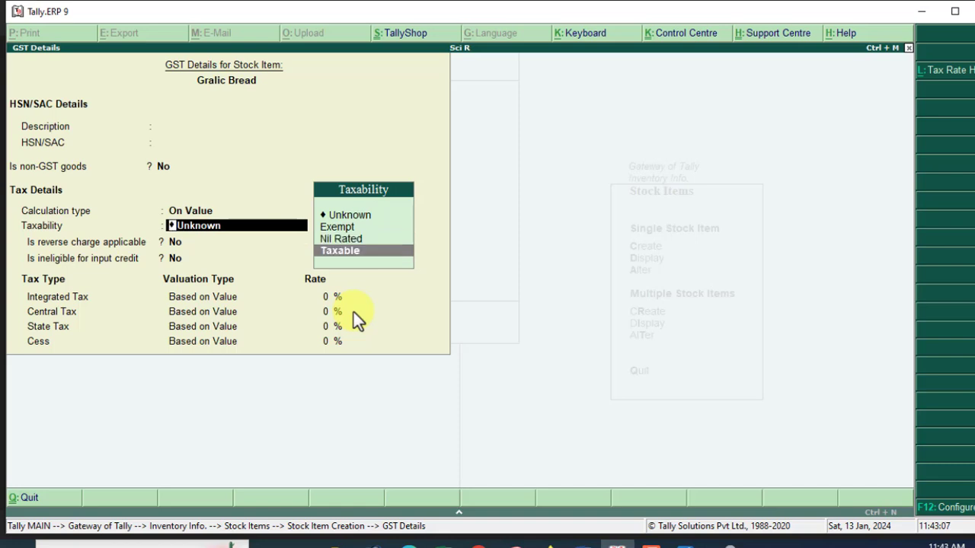
{"action": "key", "text": "Return"}
{"action": "key", "text": "Return"}
{"action": "key", "text": "Return"}
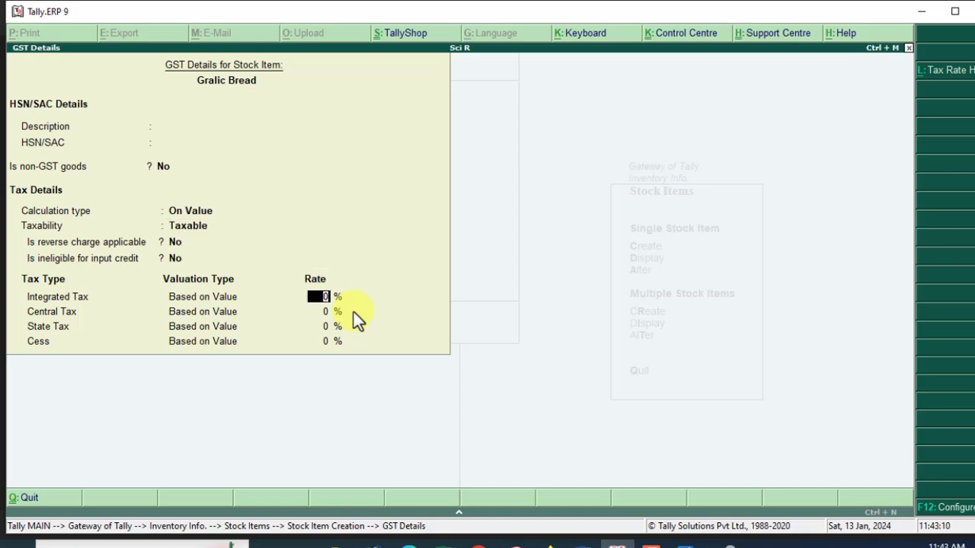
Set the integrated tax rate to 12% and accept the GST details for Gralic Bread
{"action": "type", "text": "12"}
{"action": "key", "text": "Return"}
{"action": "key", "text": "Return"}
{"action": "key", "text": "Return"}
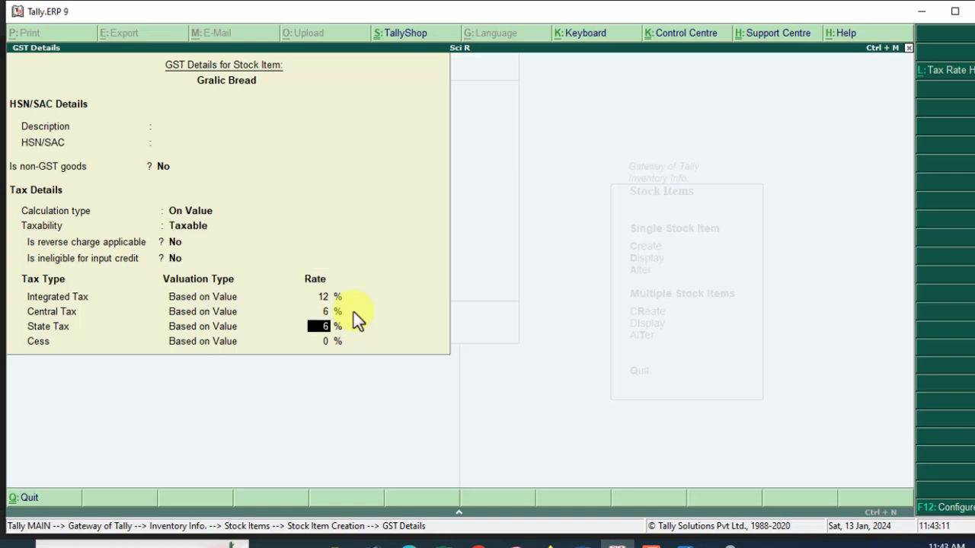
{"action": "key", "text": "Return"}
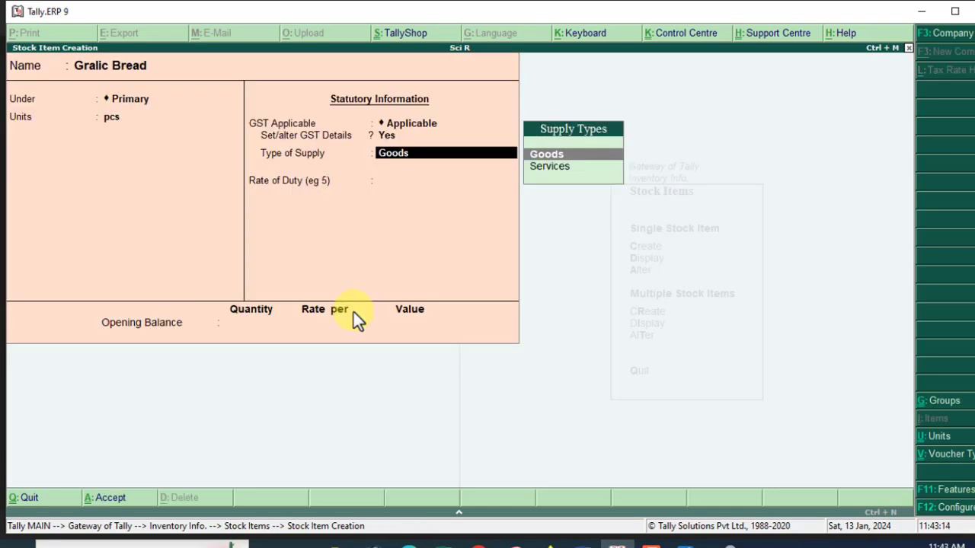
Save Gralic Bread with supply type Goods and return to the Gateway of Tally
{"action": "key", "text": "Return"}
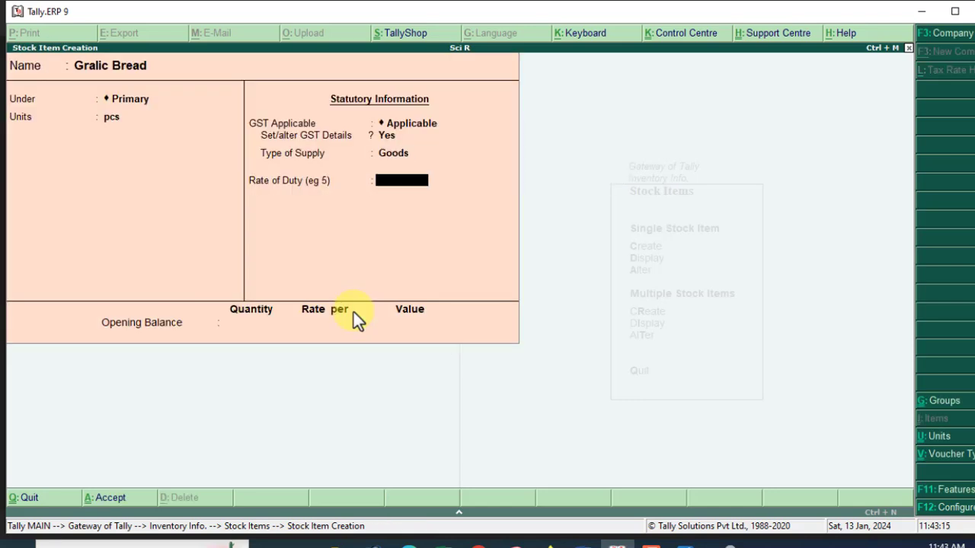
{"action": "key", "text": "ctrl+a"}
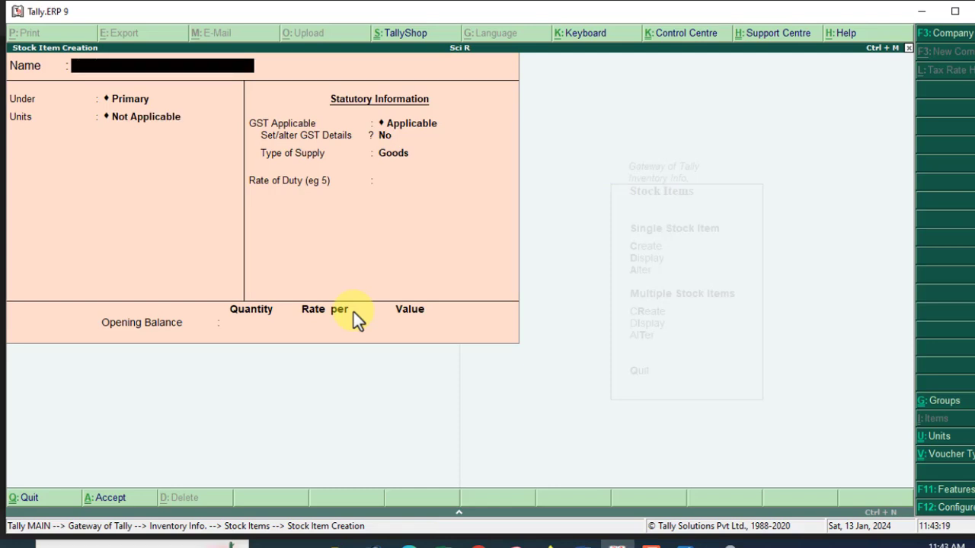
{"action": "key", "text": "Escape"}
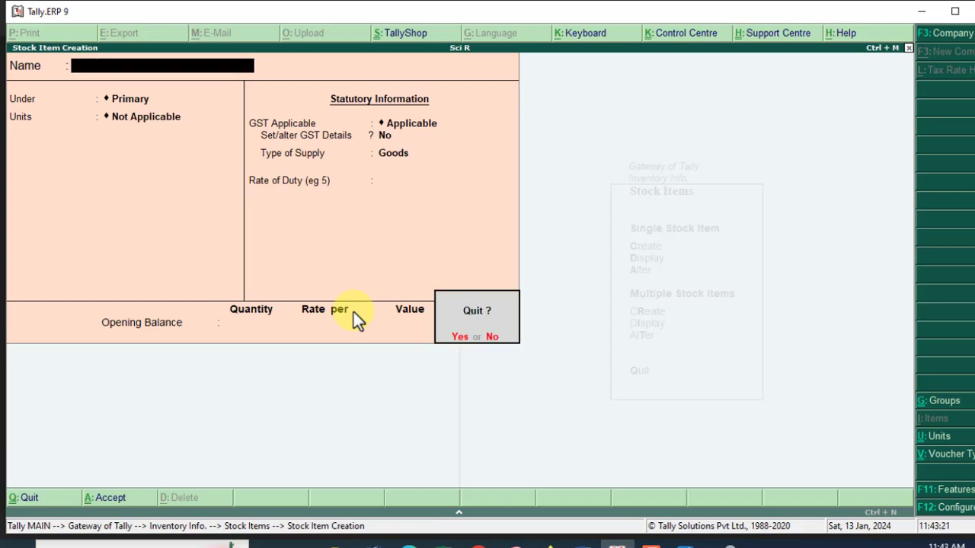
{"action": "key", "text": "y"}
{"action": "key", "text": "Escape"}
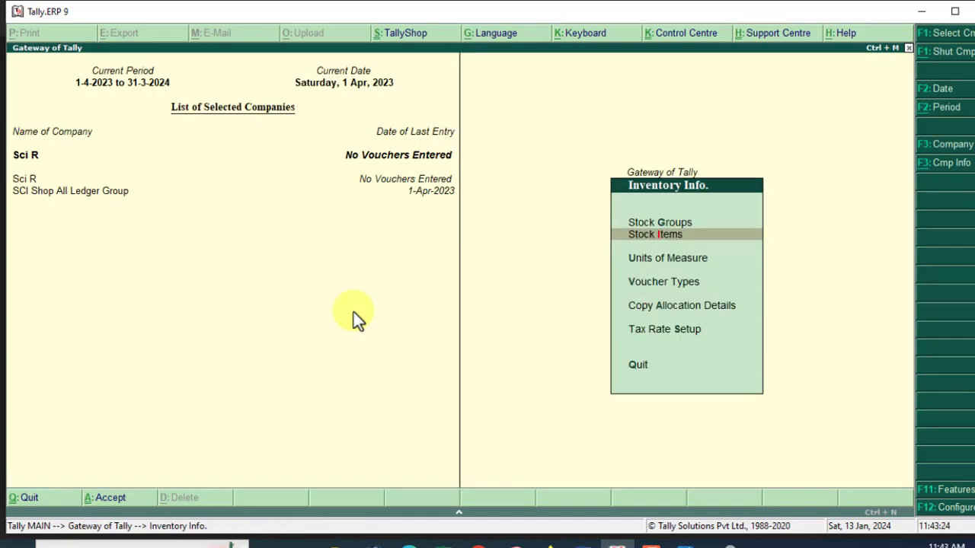
{"action": "key", "text": "Escape"}
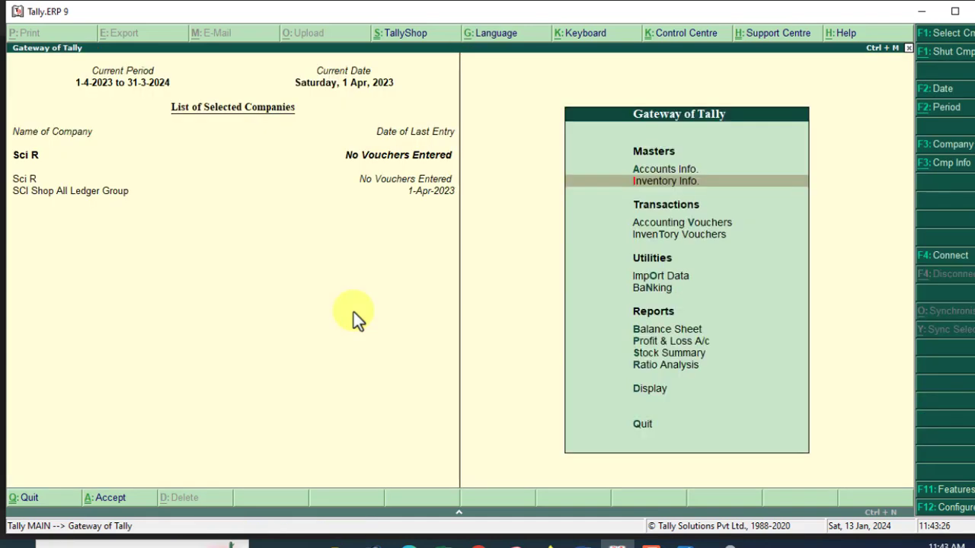
Start a purchase voucher with supplier invoice number 023, dated 1-Apr-2023
{"action": "left_click", "coordinate": [715, 221]}
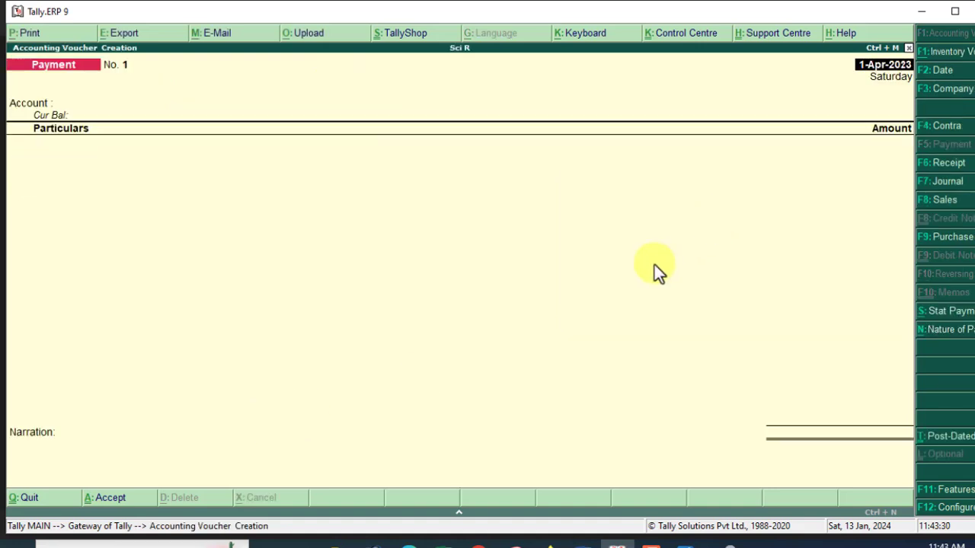
{"action": "key", "text": "F9"}
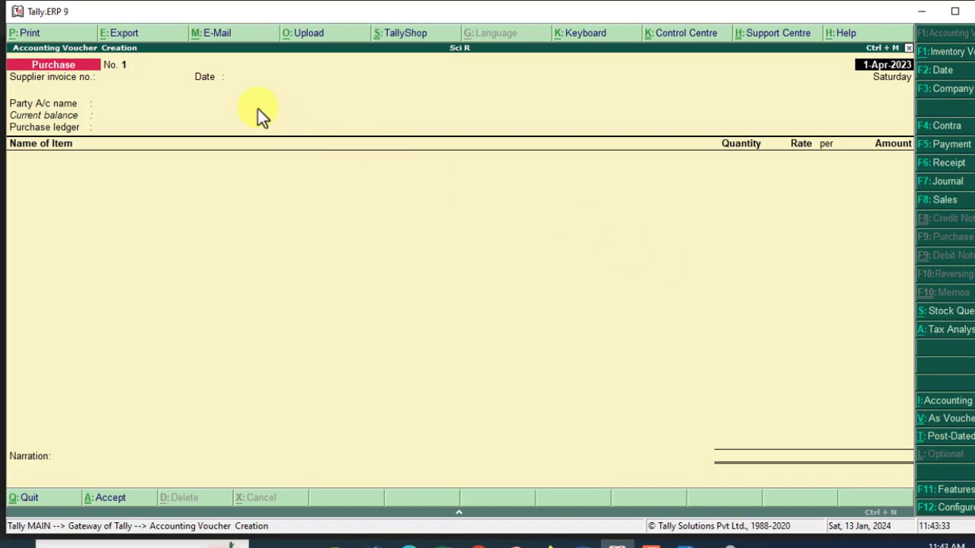
{"action": "key", "text": "Return"}
{"action": "type", "text": "023"}
{"action": "key", "text": "Return"}
{"action": "key", "text": "Return"}
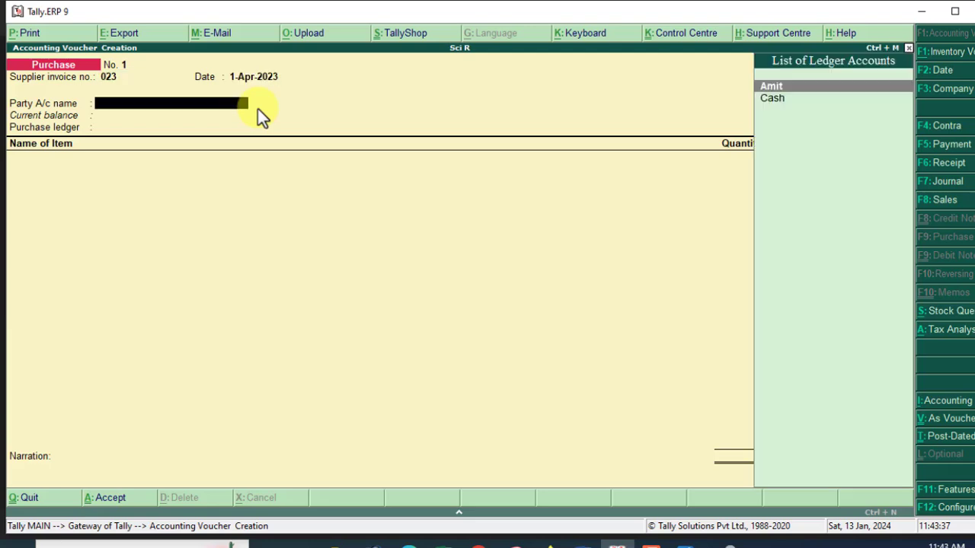
Select the supplier's ledger as the party account with its default party details, and use Purchase as the purchase ledger
{"action": "key", "text": "Return"}
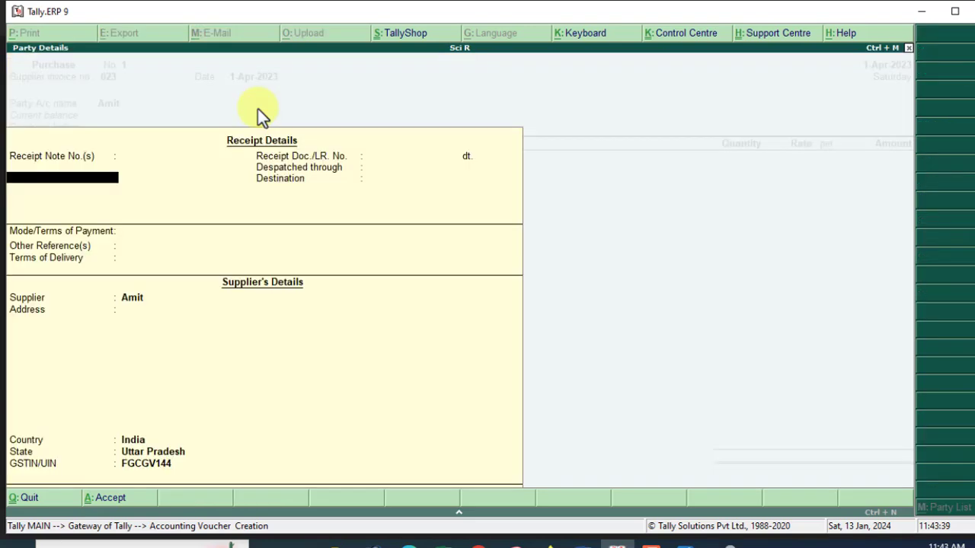
{"action": "key", "text": "Return"}
{"action": "key", "text": "Return"}
{"action": "key", "text": "Return"}
{"action": "key", "text": "Return"}
{"action": "key", "text": "Return"}
{"action": "key", "text": "Return"}
{"action": "key", "text": "Return"}
{"action": "key", "text": "Return"}
{"action": "key", "text": "Return"}
{"action": "key", "text": "Return"}
{"action": "key", "text": "Return"}
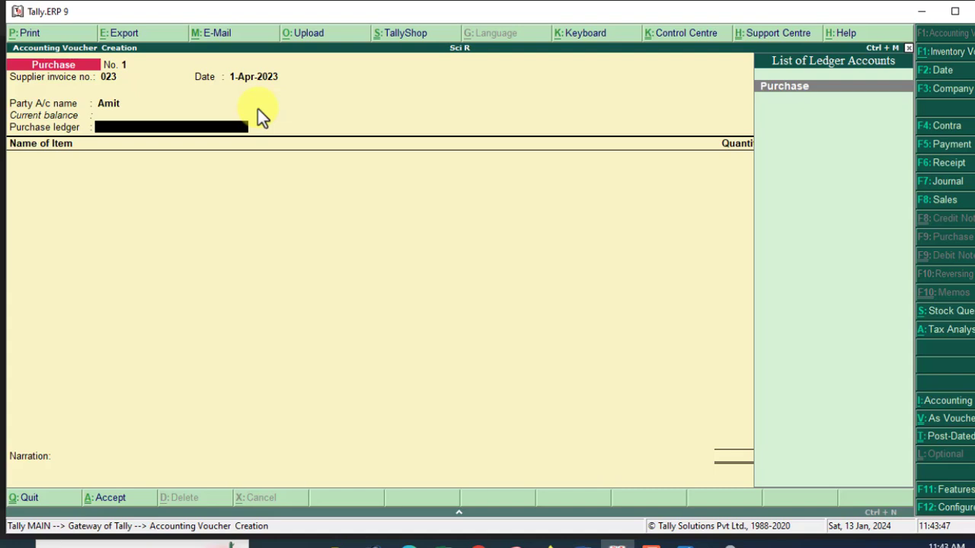
{"action": "key", "text": "Return"}
{"action": "key", "text": "Return"}
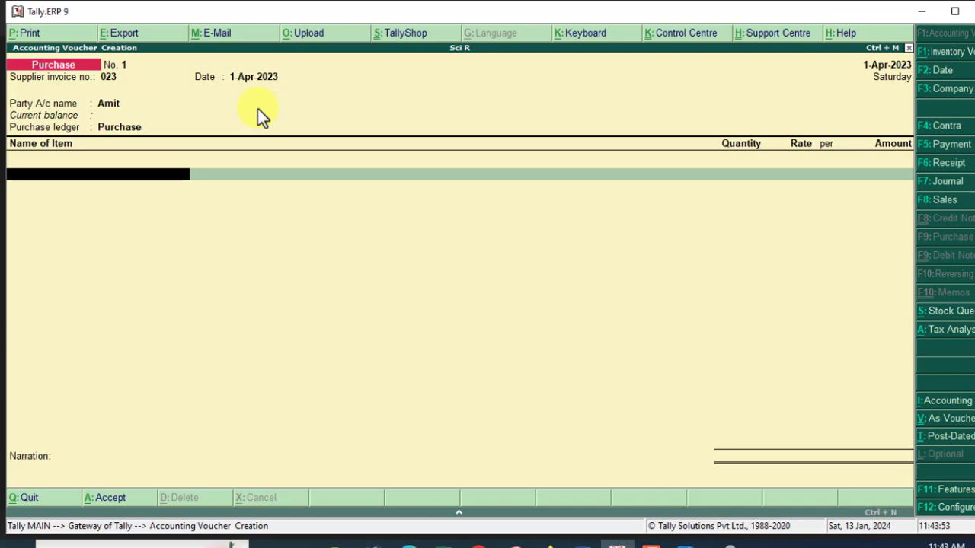
Add Gralic Bread to the purchase voucher with a quantity of 5 pcs
{"action": "key", "text": "space"}
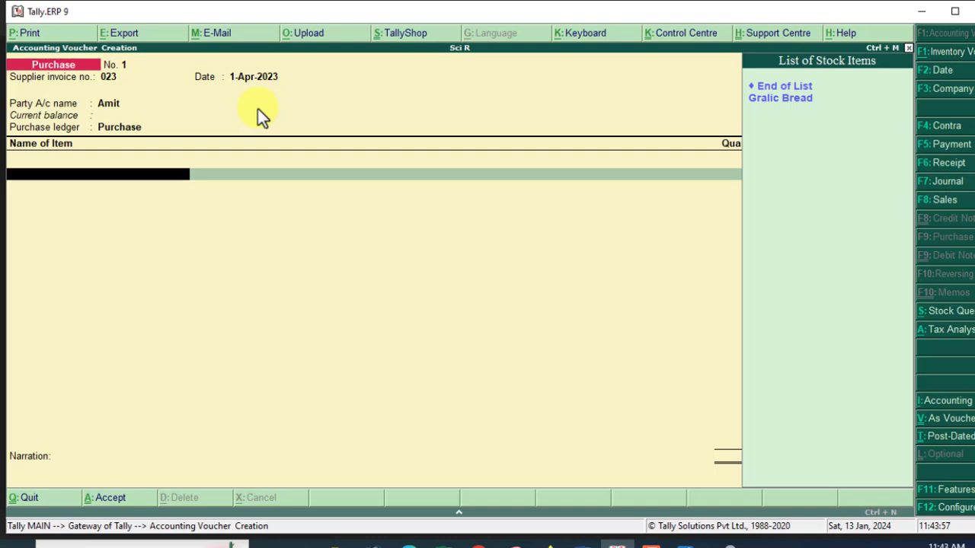
{"action": "key", "text": "Down"}
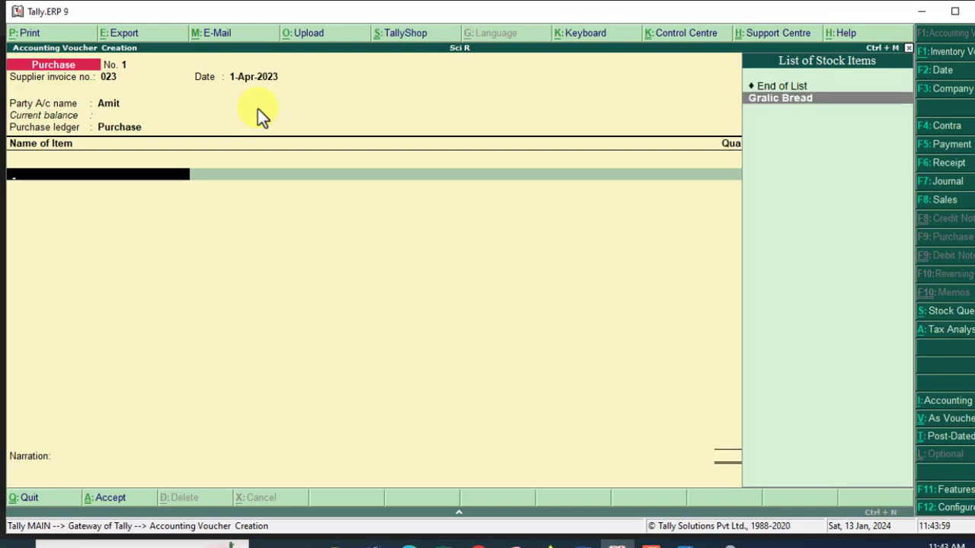
{"action": "key", "text": "Return"}
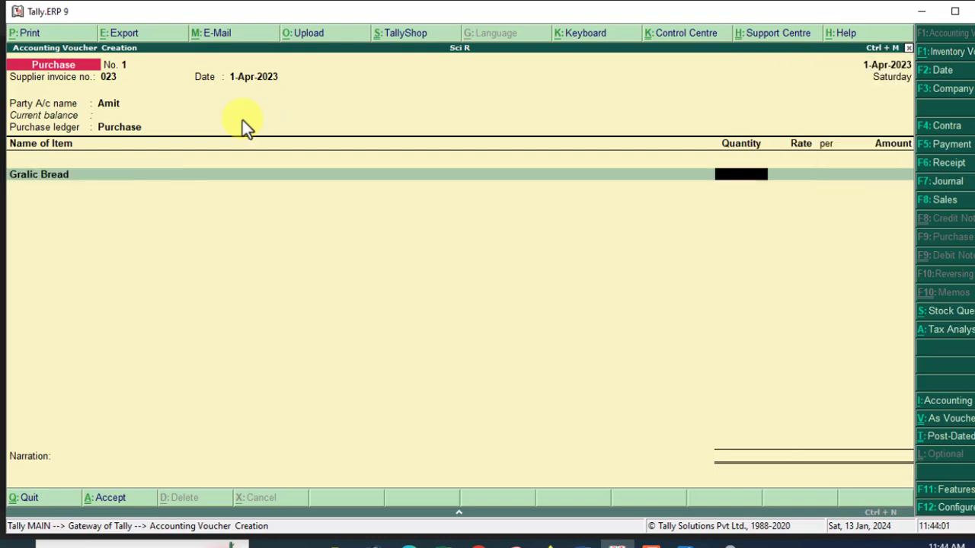
{"action": "type", "text": "5"}
{"action": "key", "text": "Return"}
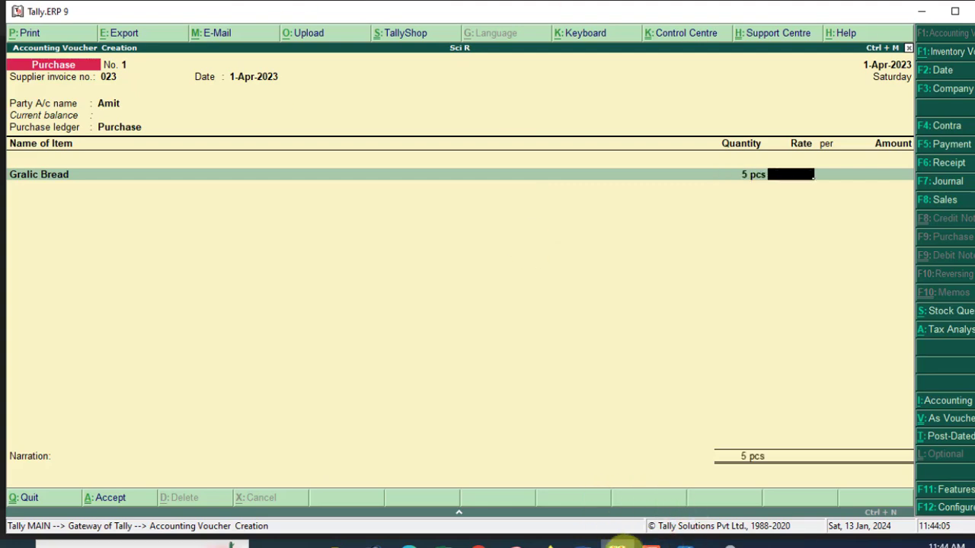
Check the bread's price in hotel bill.PNG, enter 98 per pcs as the item's rate, and end the item list
{"action": "left_click", "coordinate": [688, 543]}
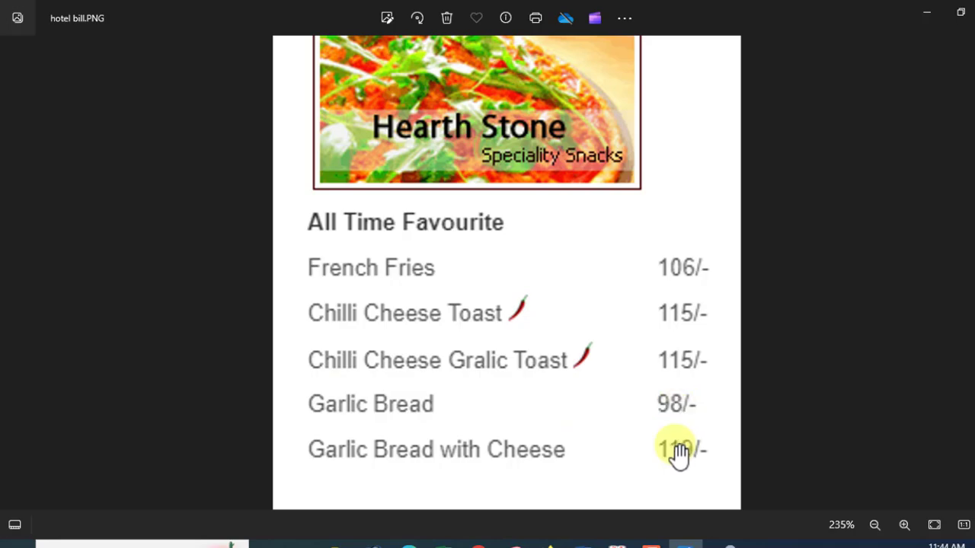
{"action": "left_click", "coordinate": [616, 544]}
{"action": "type", "text": "98"}
{"action": "key", "text": "Return"}
{"action": "key", "text": "Return"}
{"action": "key", "text": "Return"}
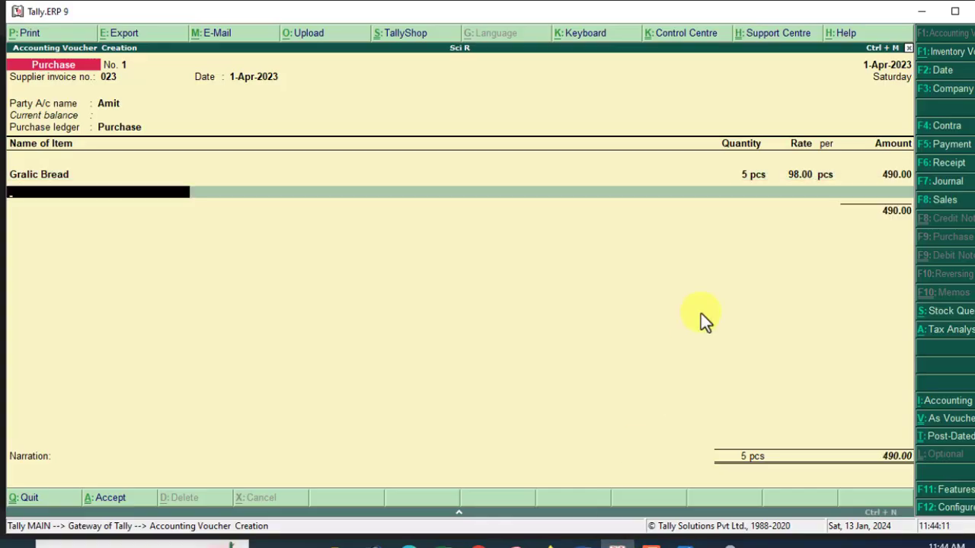
{"action": "key", "text": "Return"}
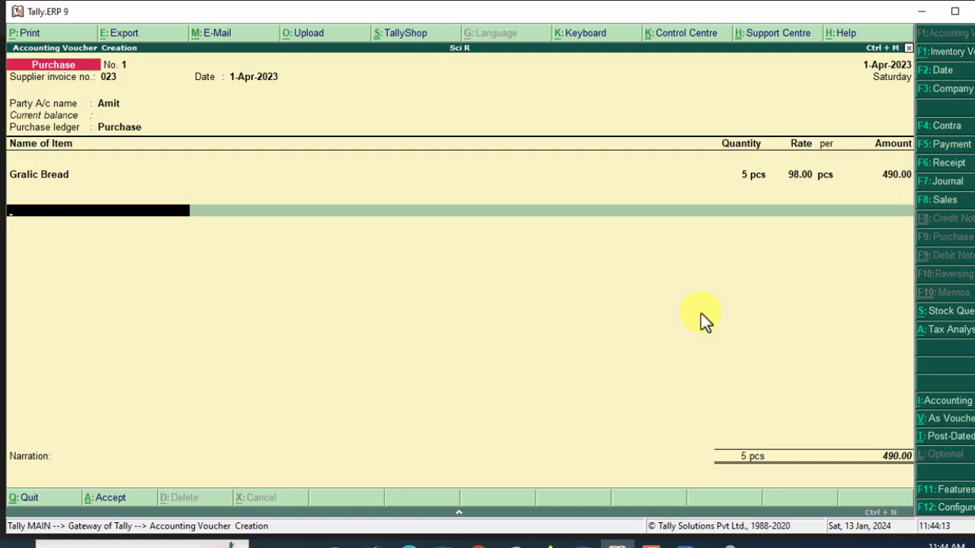
Create a CGST ledger from the voucher under Duties & Taxes, with GST as the duty type and Central Tax as the tax type
{"action": "key", "text": "Return"}
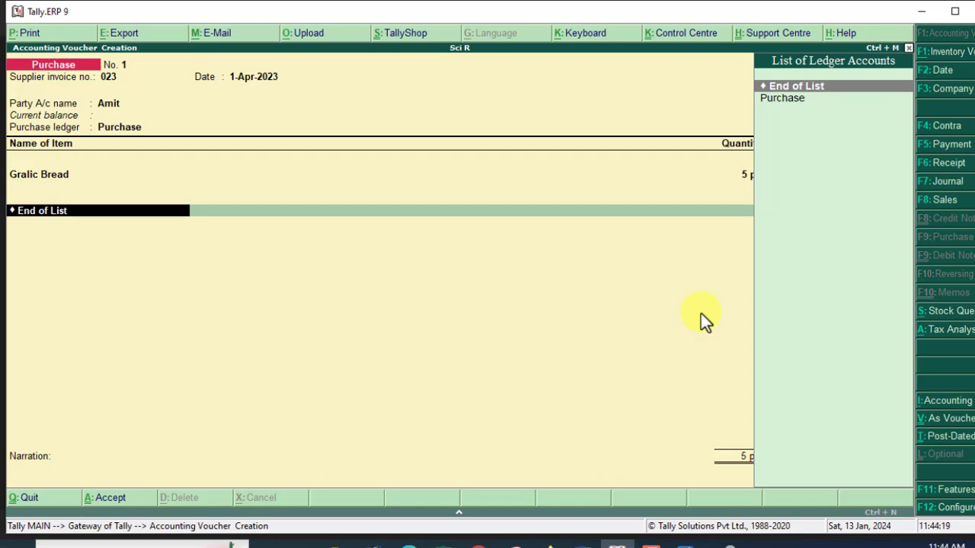
{"action": "key", "text": "alt+c"}
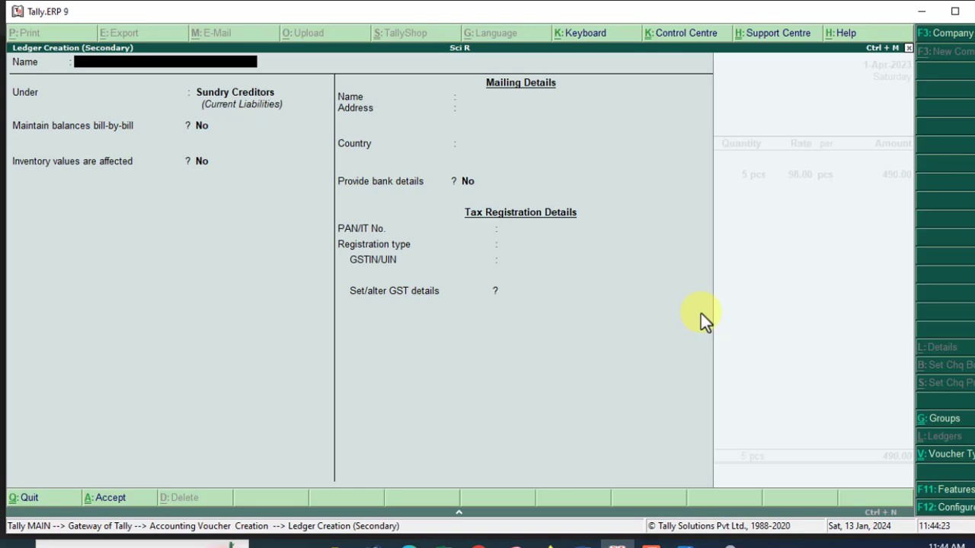
{"action": "type", "text": "CGST"}
{"action": "key", "text": "Return"}
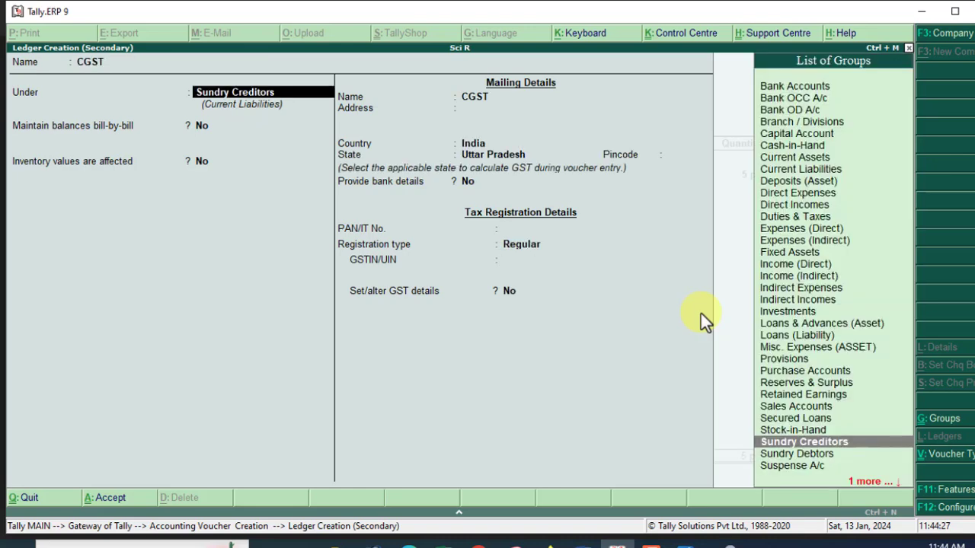
{"action": "type", "text": "Du"}
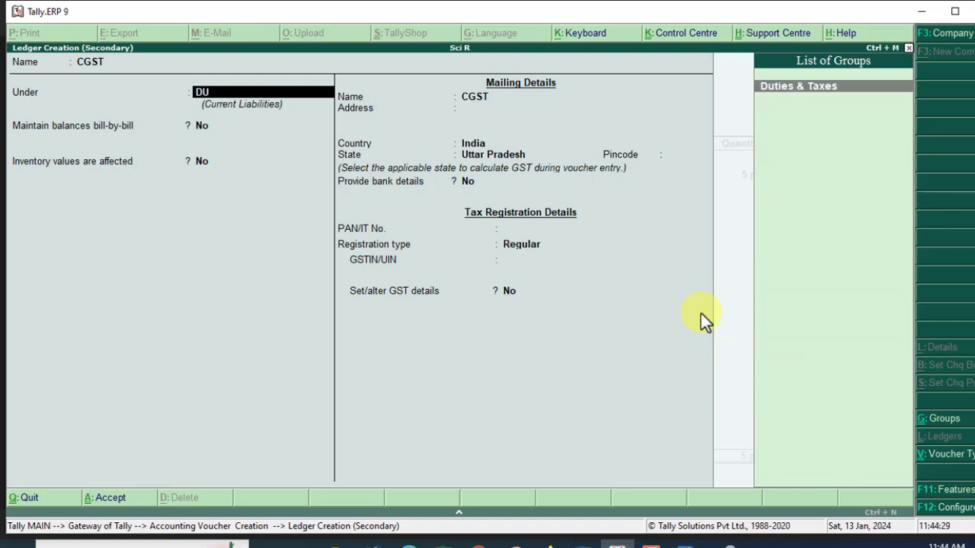
{"action": "key", "text": "Return"}
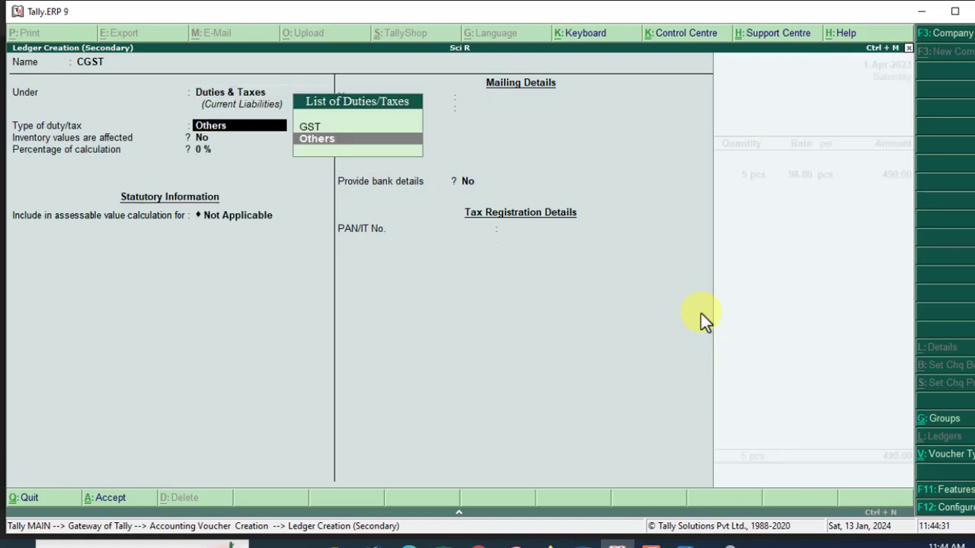
{"action": "key", "text": "Up"}
{"action": "key", "text": "Return"}
{"action": "key", "text": "Return"}
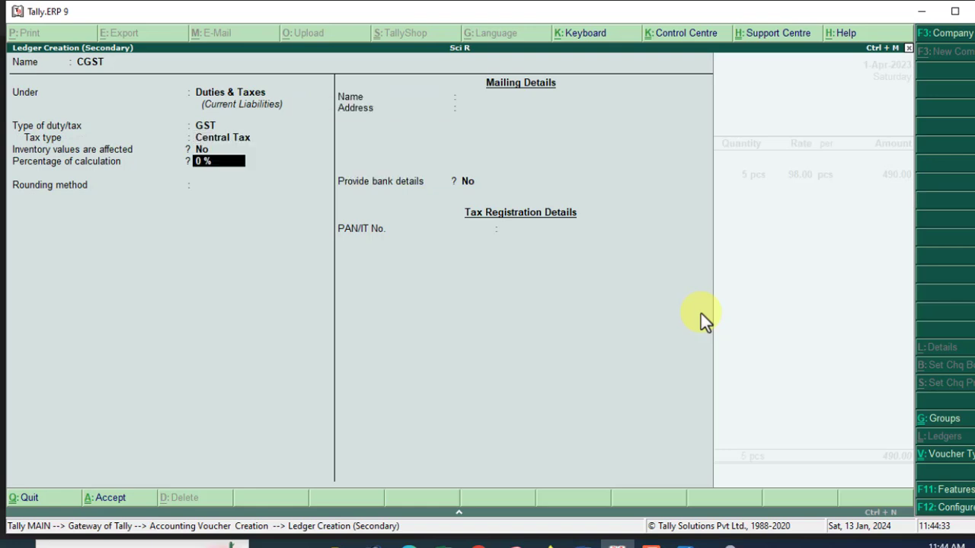
Set the CGST ledger's rounding method to Normal Rounding, save it, and accept its calculated amount in the purchase voucher
{"action": "key", "text": "Return"}
{"action": "key", "text": "Down"}
{"action": "key", "text": "Down"}
{"action": "key", "text": "Return"}
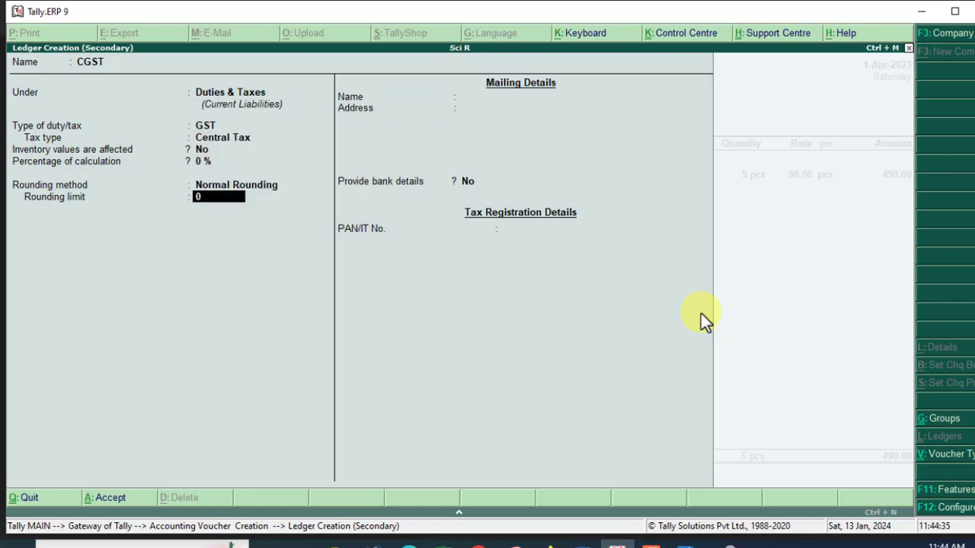
{"action": "key", "text": "ctrl+a"}
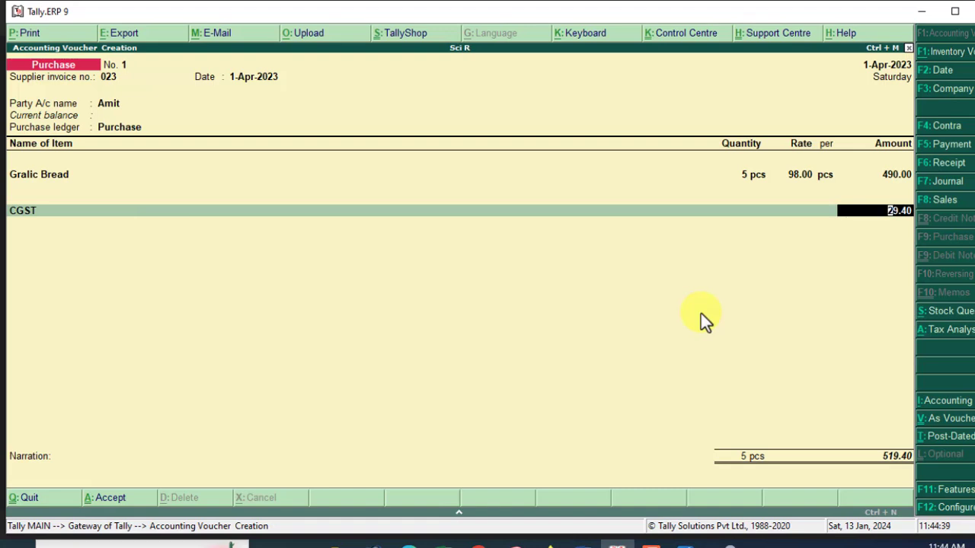
{"action": "key", "text": "Return"}
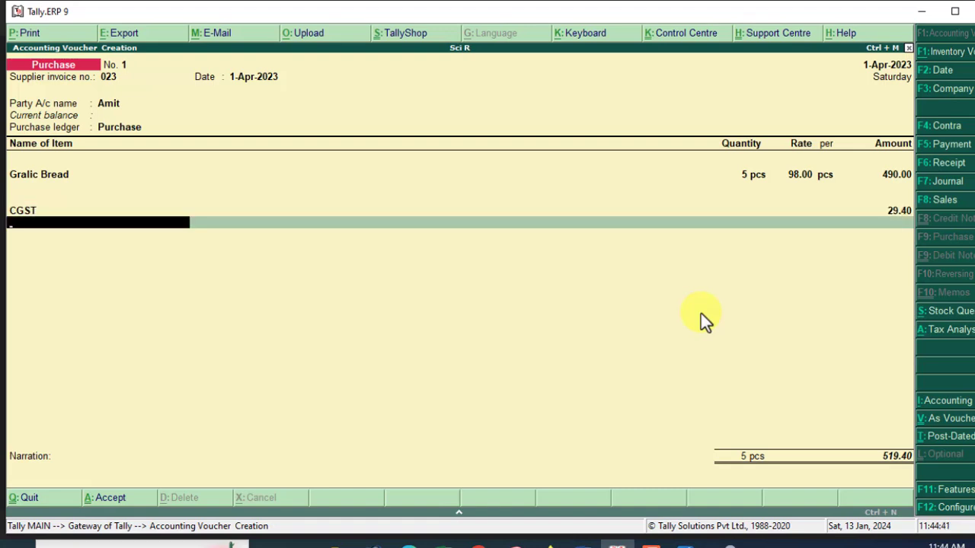
Create an SGST ledger from the voucher under Duties & Taxes, with GST as the duty type and State Tax as the tax type
{"action": "key", "text": "alt+c"}
{"action": "type", "text": "SGST"}
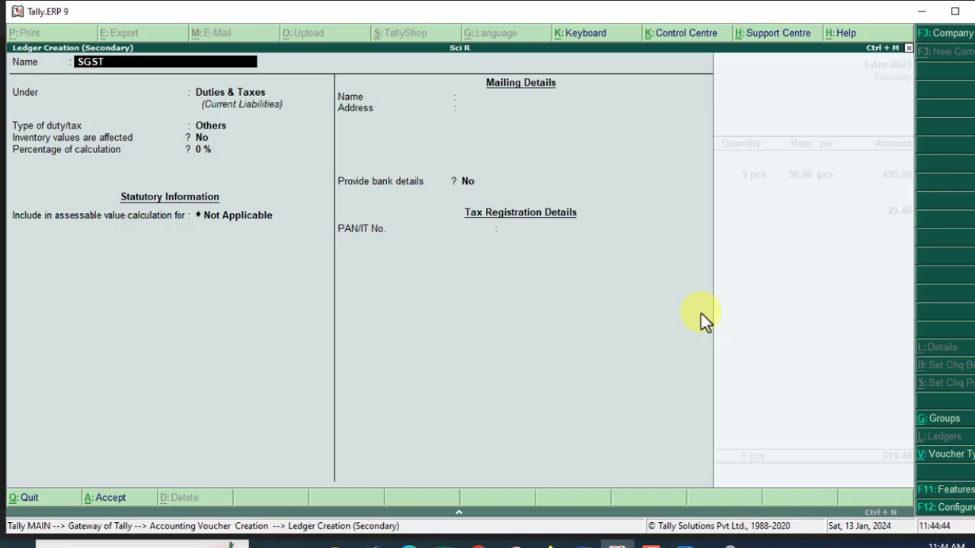
{"action": "key", "text": "Return"}
{"action": "key", "text": "Return"}
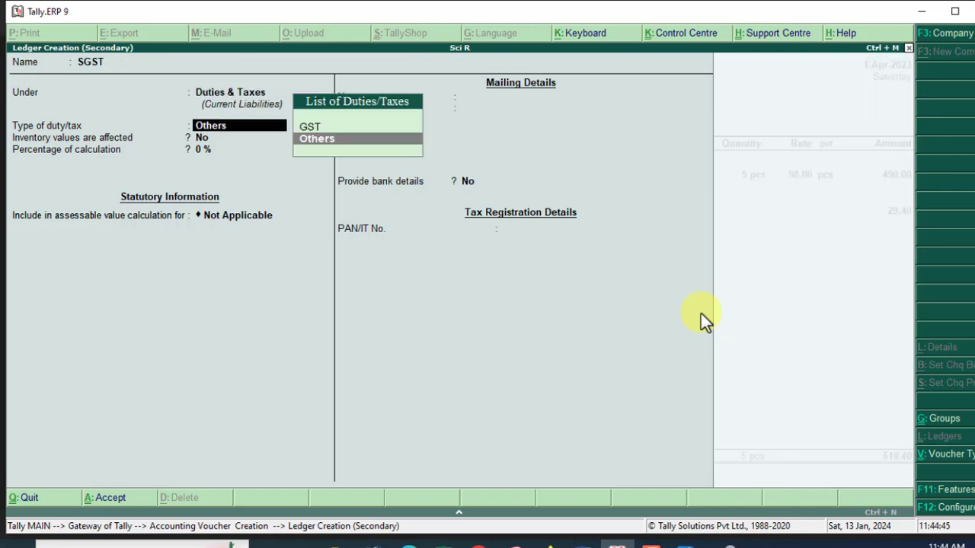
{"action": "key", "text": "Up"}
{"action": "key", "text": "Return"}
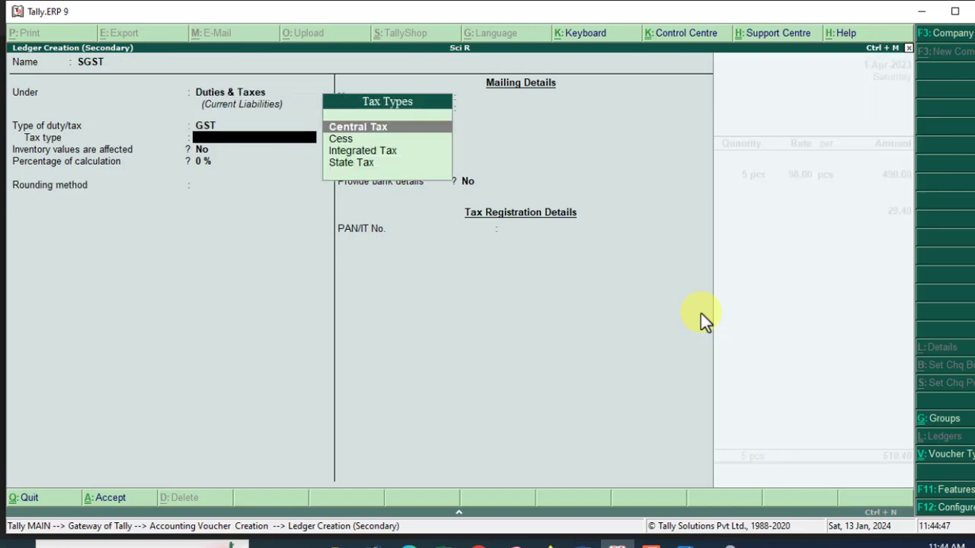
{"action": "key", "text": "Down"}
{"action": "key", "text": "Down"}
{"action": "key", "text": "Down"}
{"action": "key", "text": "Return"}
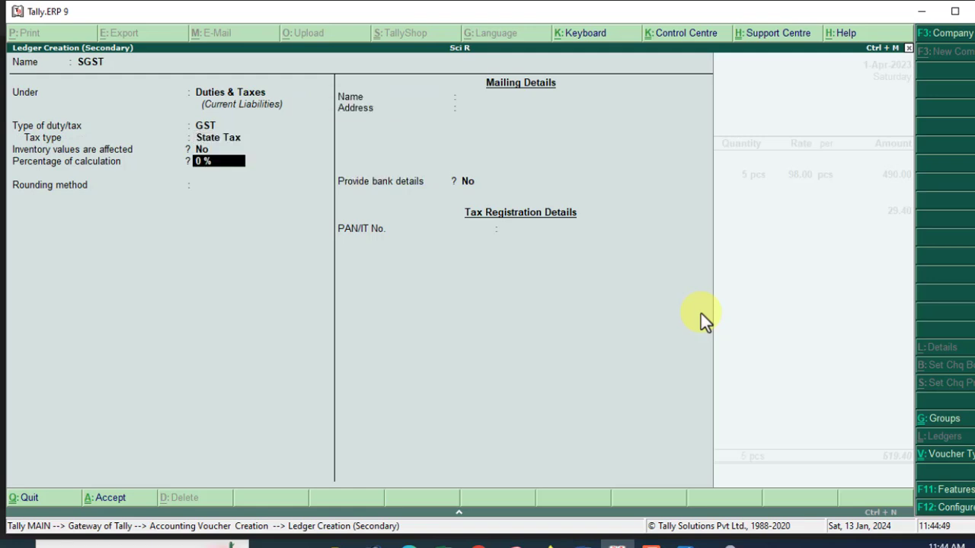
Set the SGST ledger's rounding method to Normal Rounding, save it, and accept its calculated amount in the purchase voucher
{"action": "key", "text": "Return"}
{"action": "key", "text": "Down"}
{"action": "key", "text": "Down"}
{"action": "key", "text": "Return"}
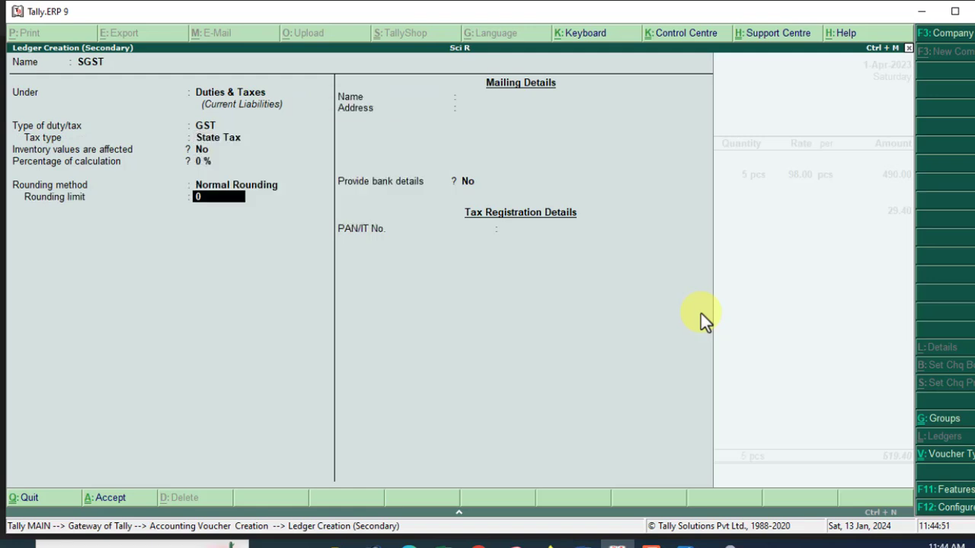
{"action": "key", "text": "ctrl+a"}
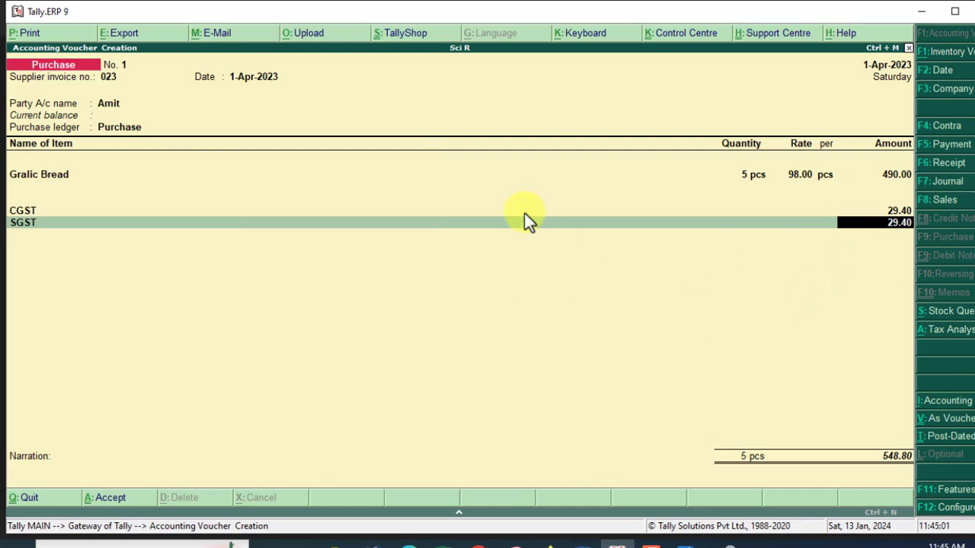
{"action": "key", "text": "Return"}
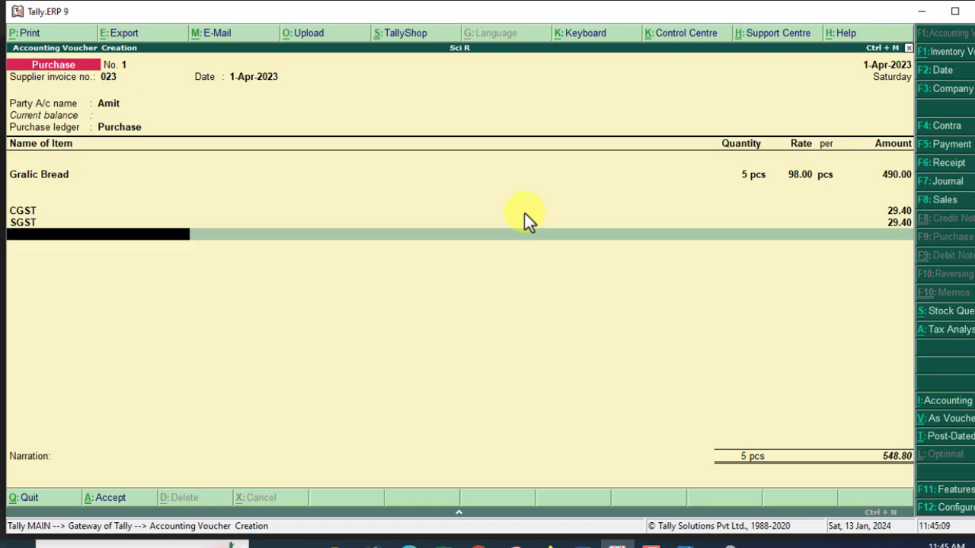
{"action": "key", "text": "Up"}
{"action": "key", "text": "Up"}
{"action": "key", "text": "Up"}
{"action": "key", "text": "Up"}
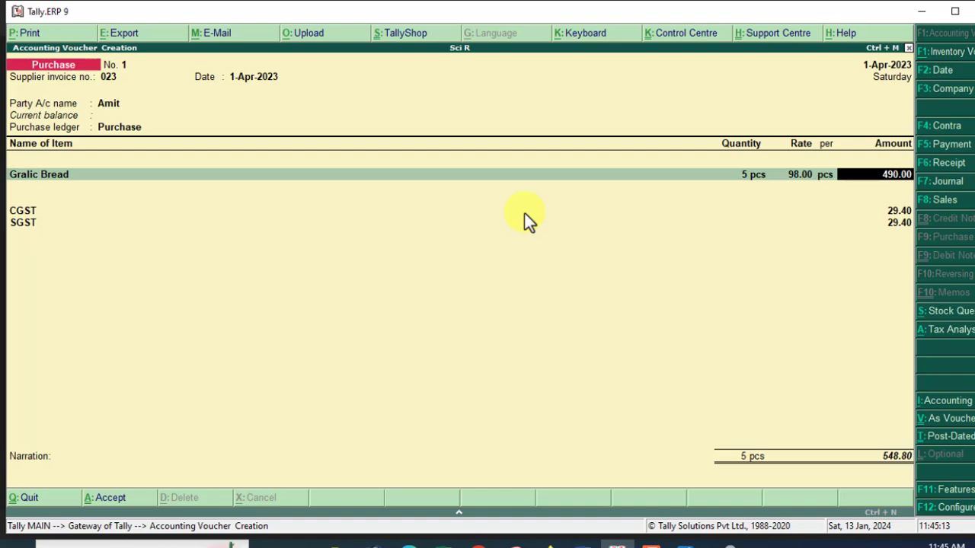
{"action": "key", "text": "Return"}
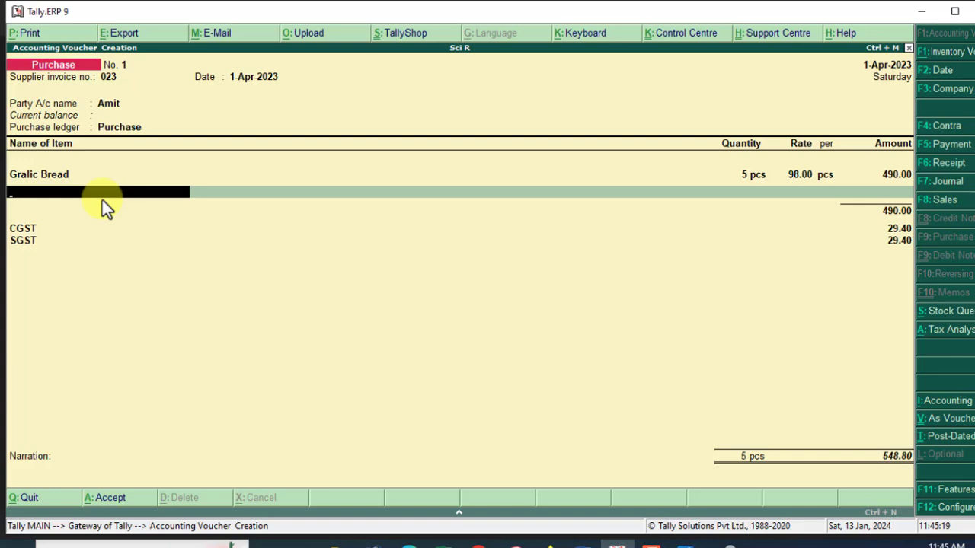
{"action": "key", "text": "alt+c"}
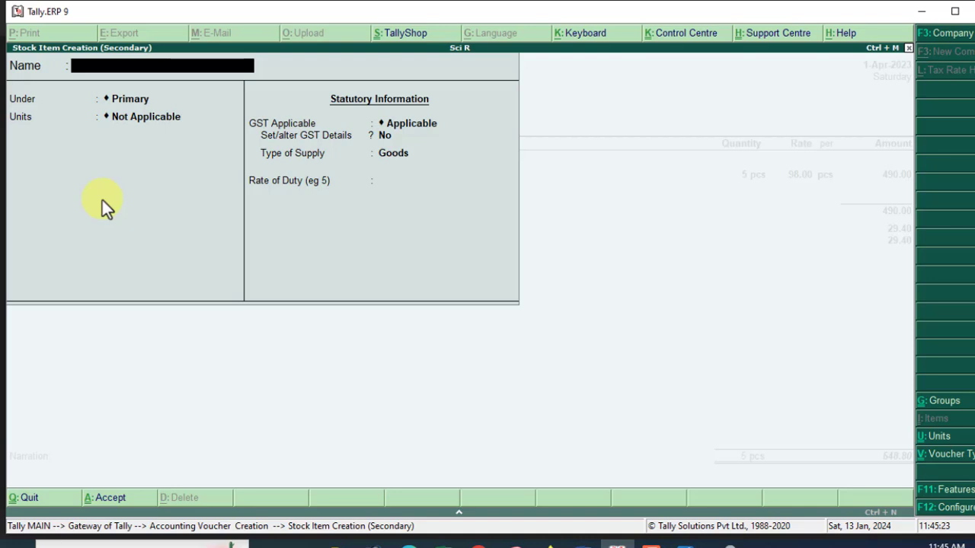
{"action": "key", "text": "Escape"}
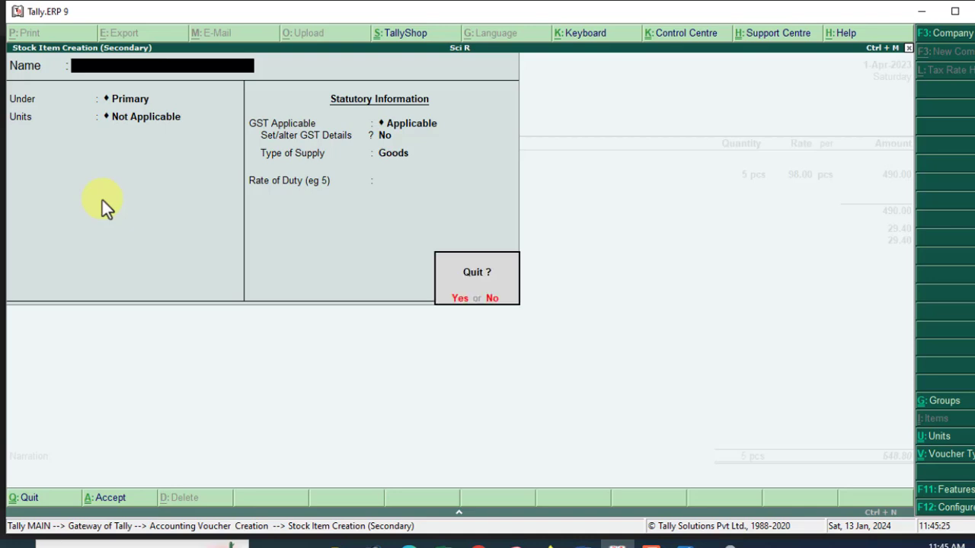
{"action": "key", "text": "Return"}
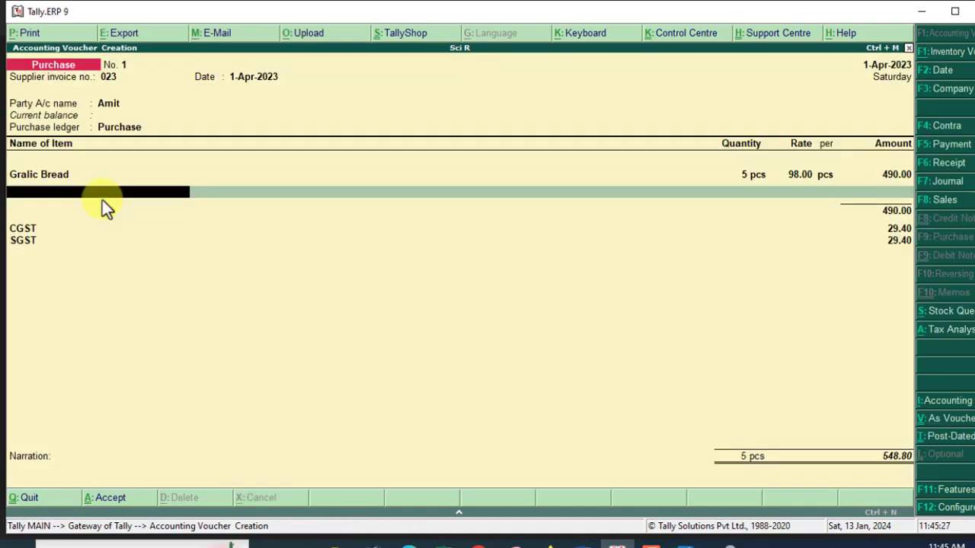
{"action": "key", "text": "Return"}
{"action": "key", "text": "Return"}
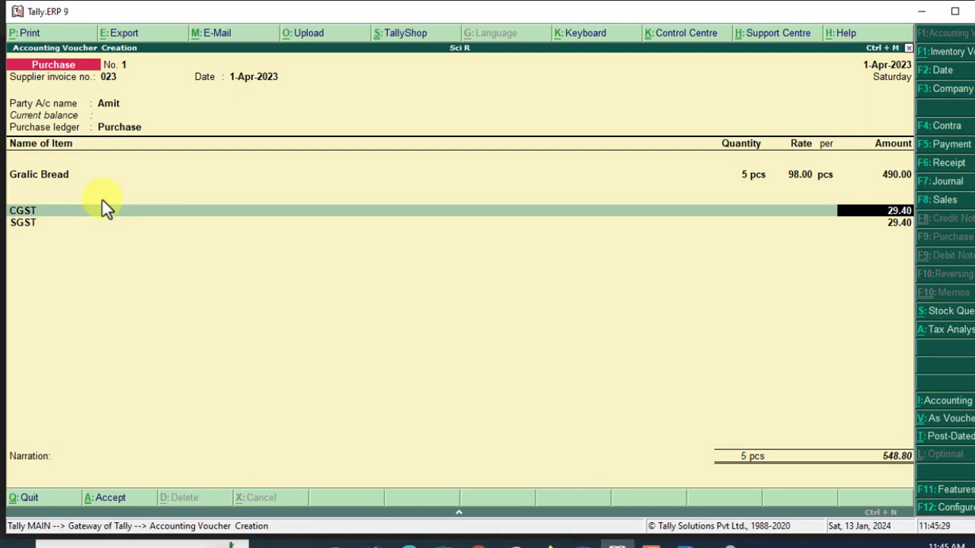
{"action": "key", "text": "Return"}
{"action": "key", "text": "Return"}
{"action": "key", "text": "Return"}
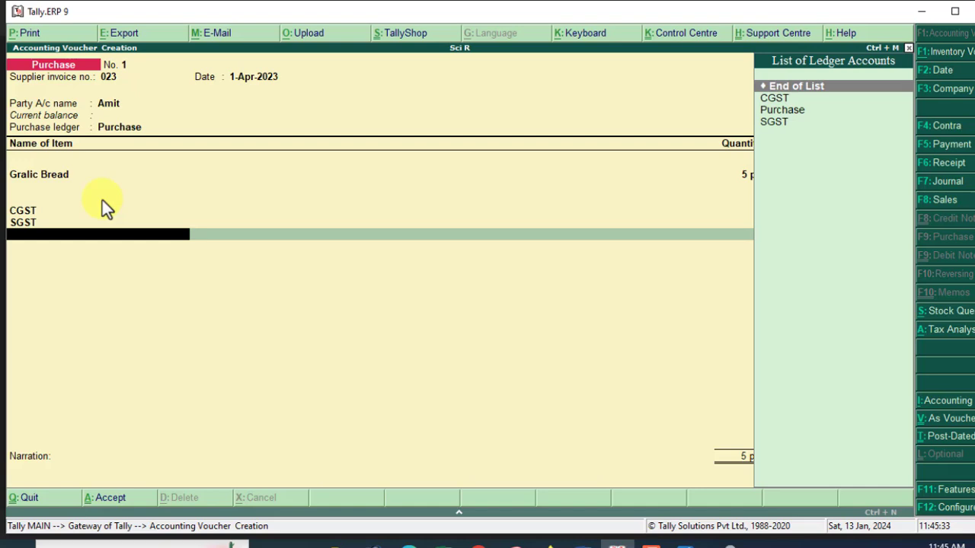
{"action": "key", "text": "alt+c"}
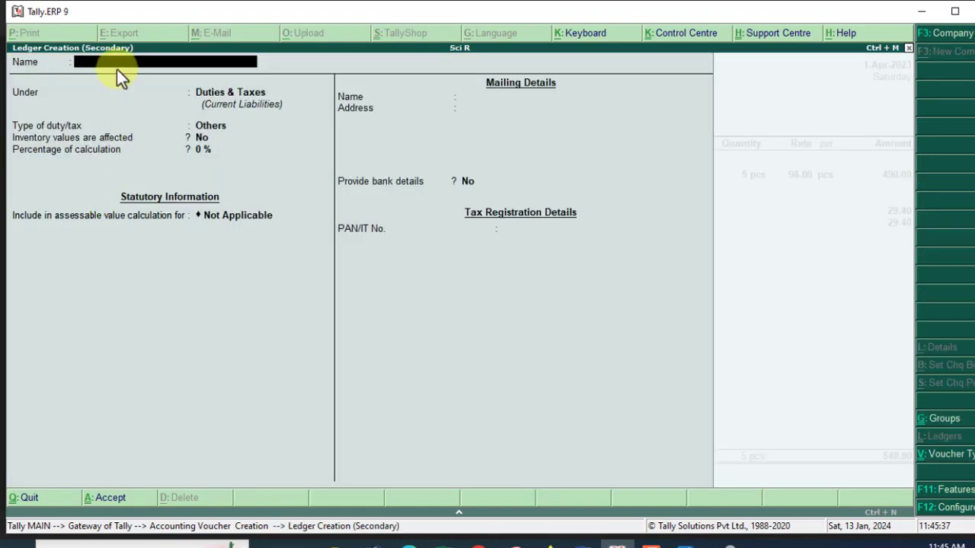
{"action": "key", "text": "Escape"}
{"action": "key", "text": "Return"}
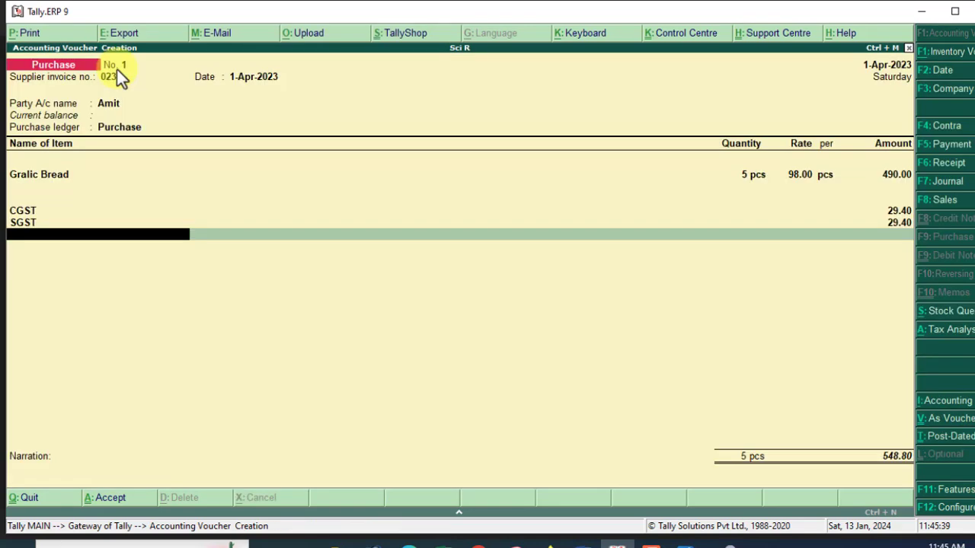